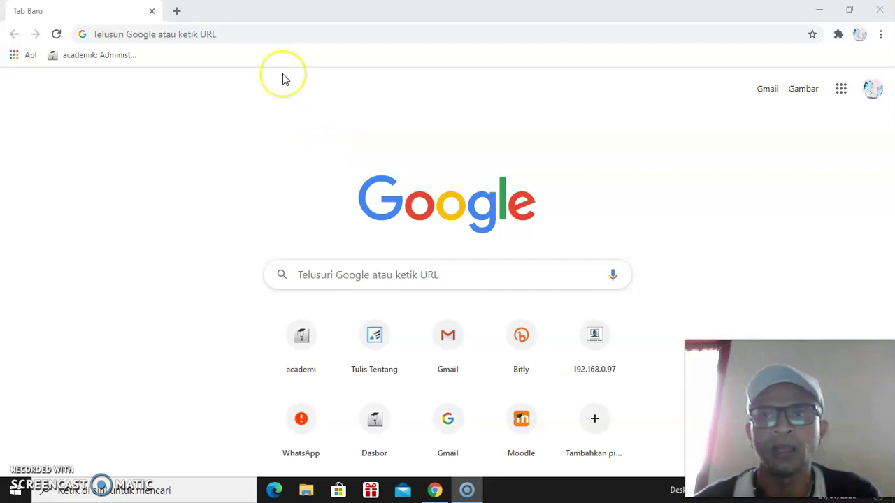
# Search Google for "zoho form" and open the "Membuat Formulir Online" page of Zoho Forms
pyautogui.click(197, 36)
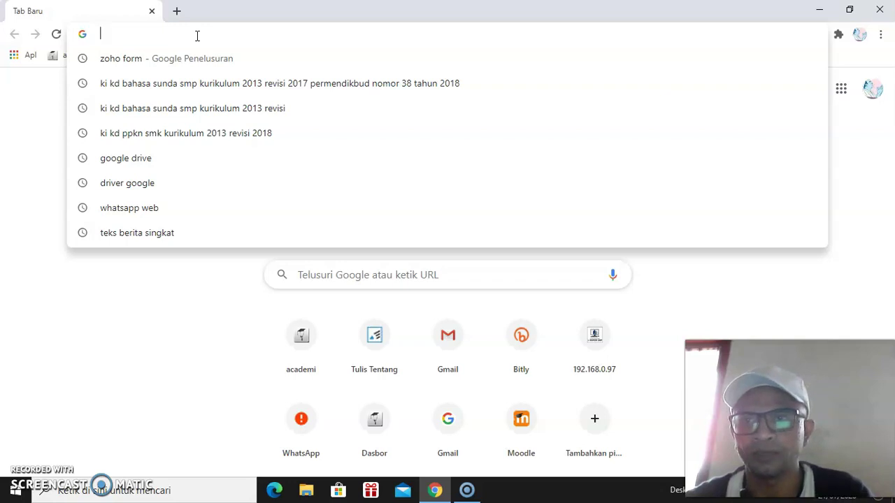
pyautogui.click(161, 63)
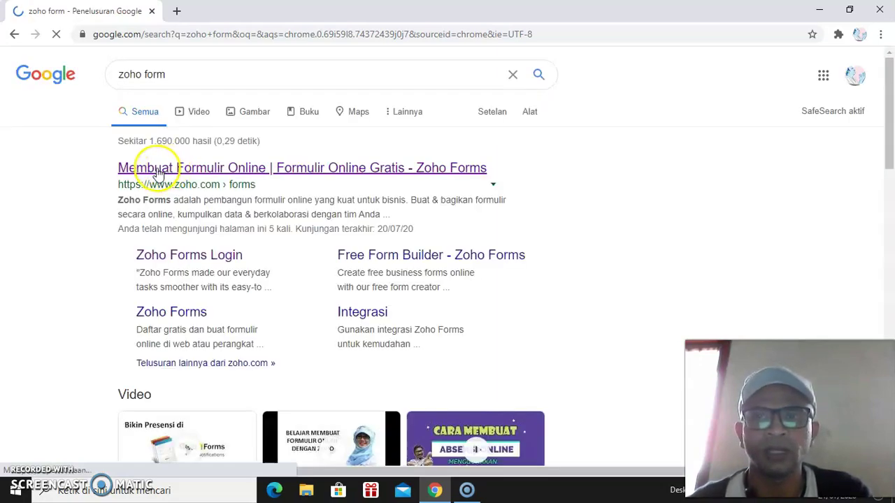
pyautogui.click(151, 172)
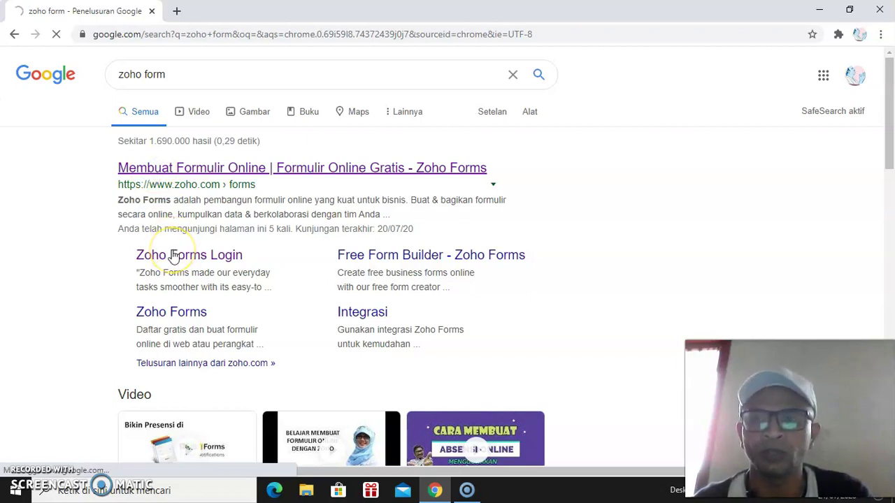
pyautogui.click(162, 172)
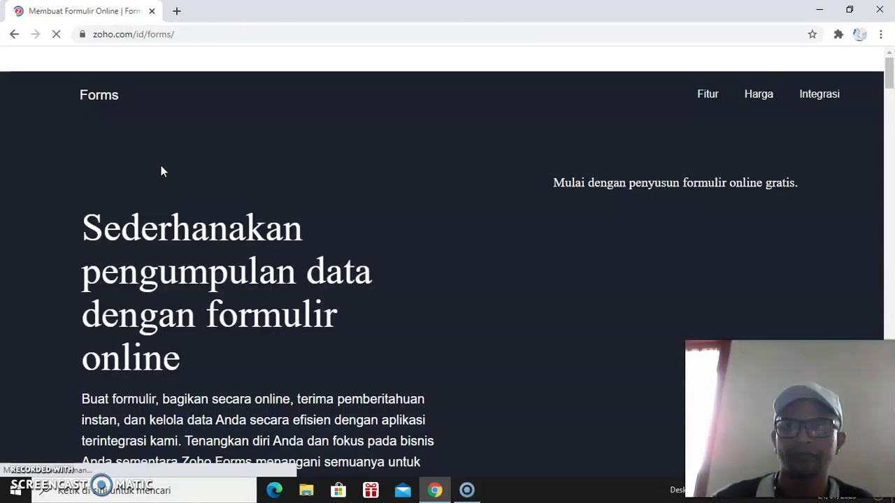
pyautogui.click(576, 190)
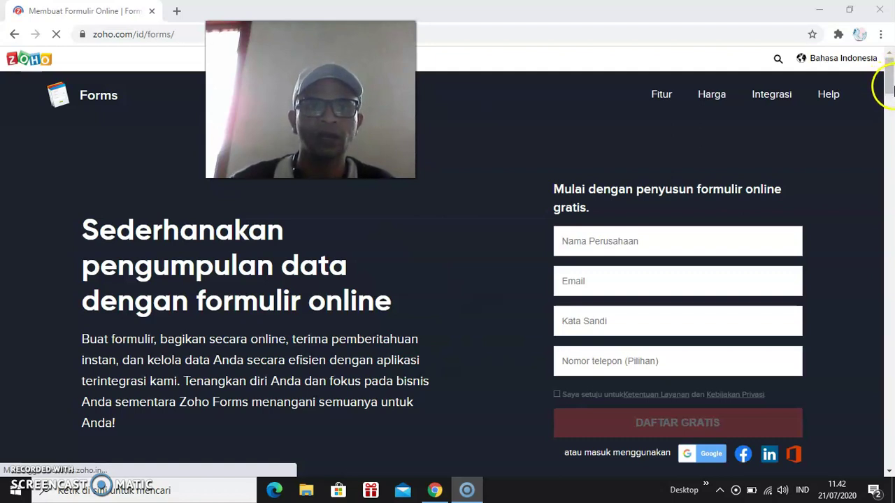
# Sign in to Zoho Forms through Google with the listed Google account
pyautogui.scroll(-2, 890, 88)
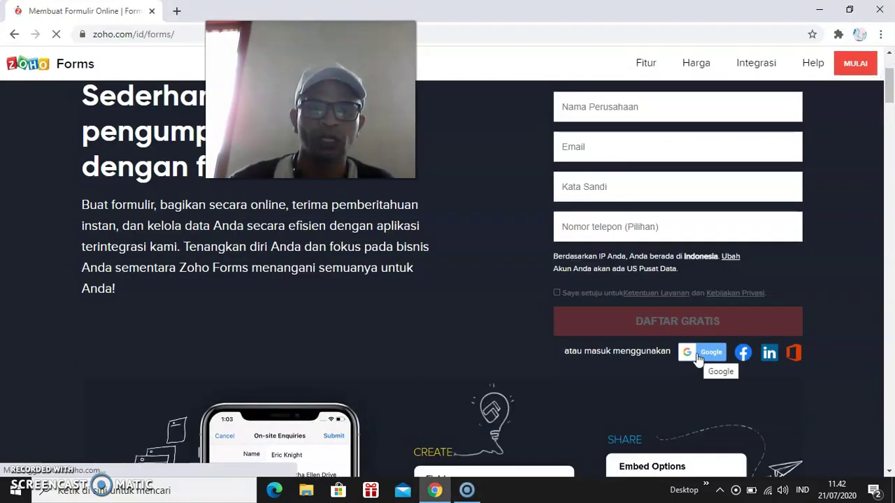
pyautogui.doubleClick(703, 358)
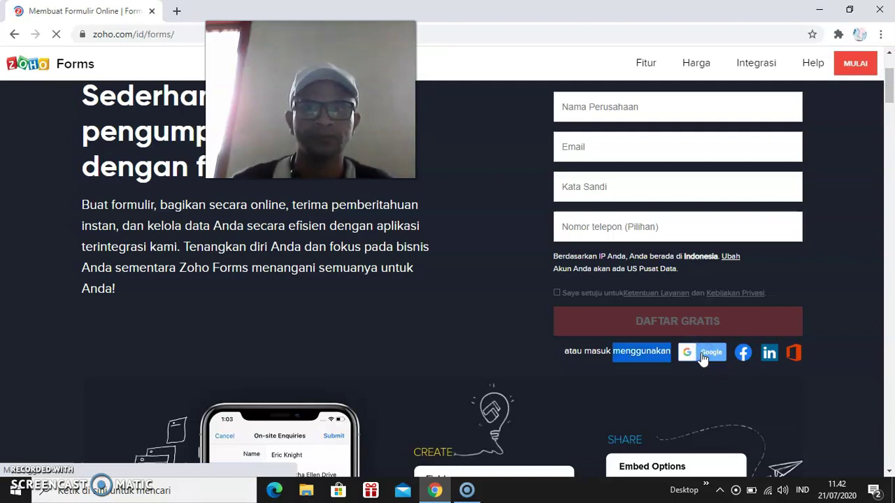
pyautogui.moveTo(314, 101); pyautogui.dragTo(109, 380)
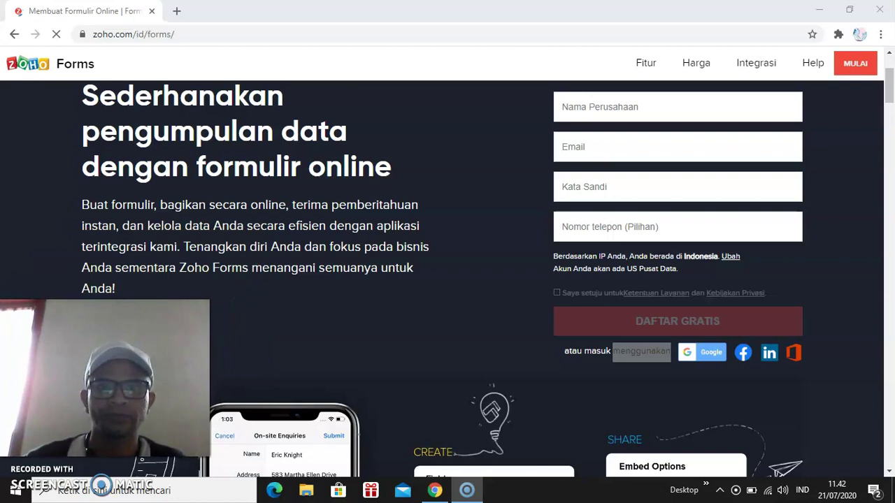
pyautogui.click(710, 360)
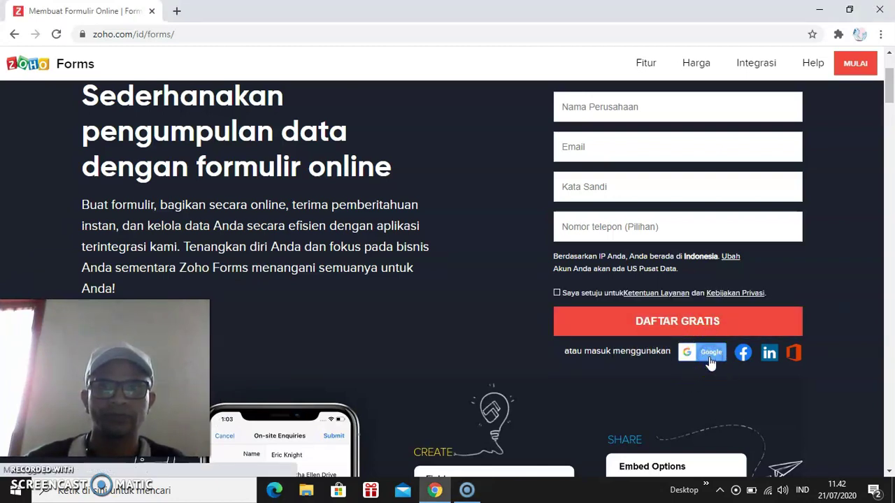
pyautogui.click(683, 360)
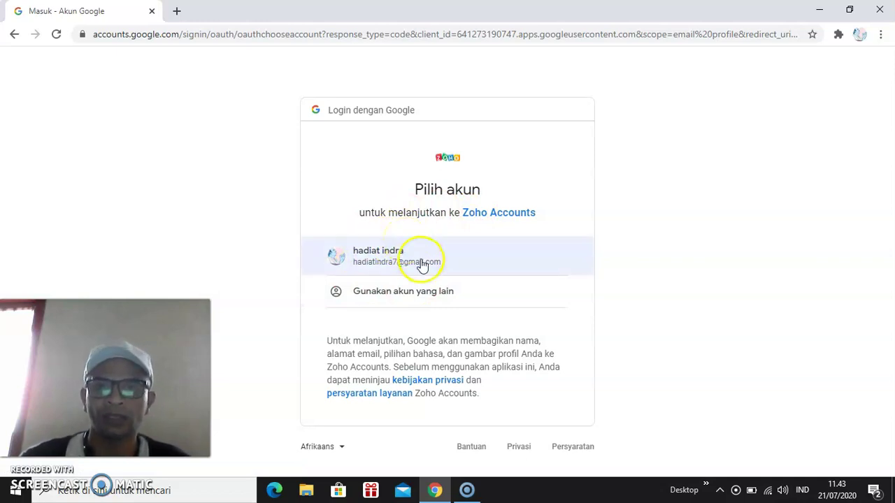
pyautogui.click(369, 261)
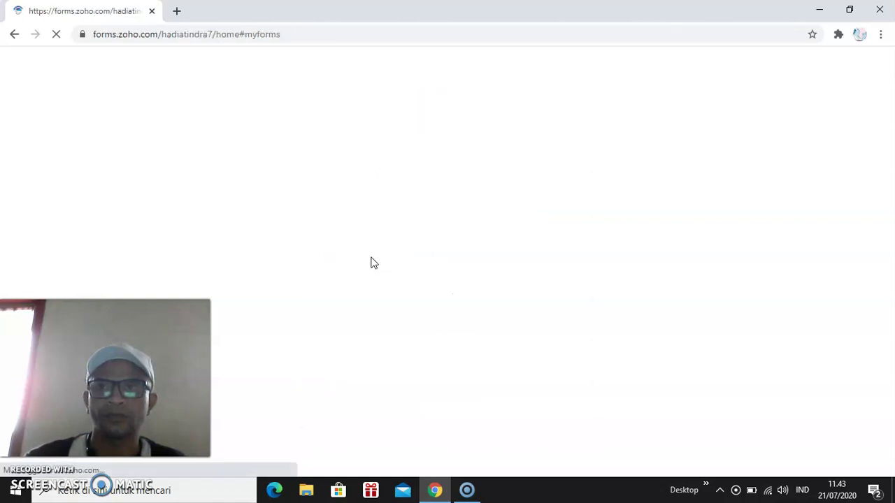
# Dismiss the Google Translate popup on the Zoho Forms list page
pyautogui.click(233, 292)
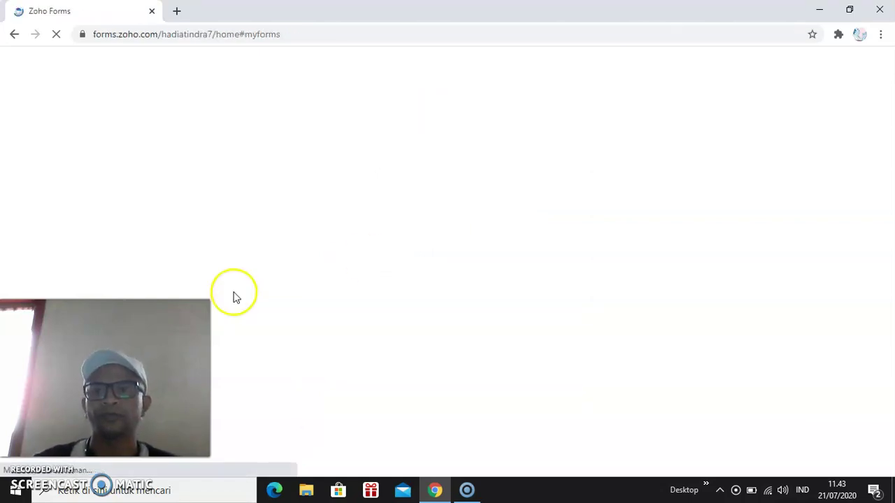
pyautogui.click(260, 258)
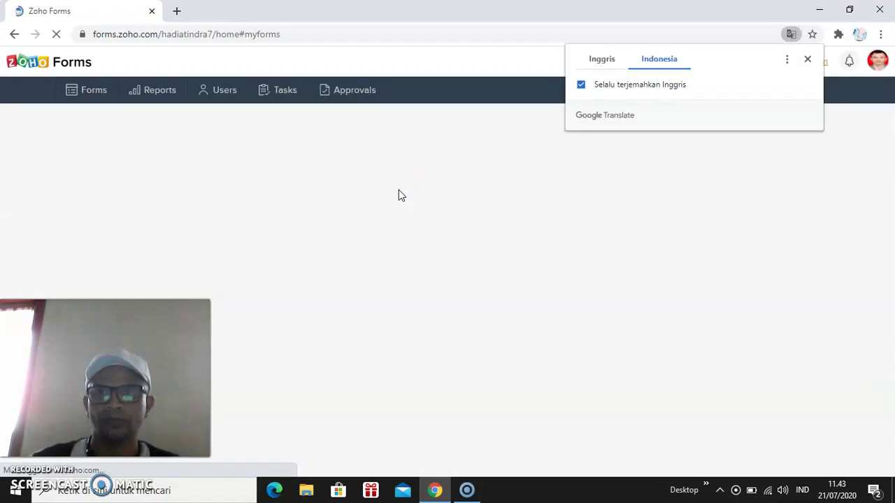
pyautogui.click(406, 193)
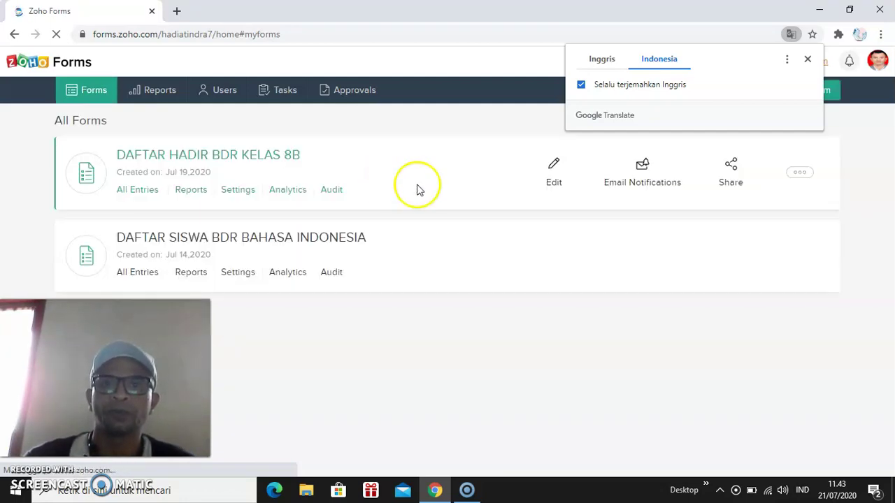
pyautogui.click(810, 60)
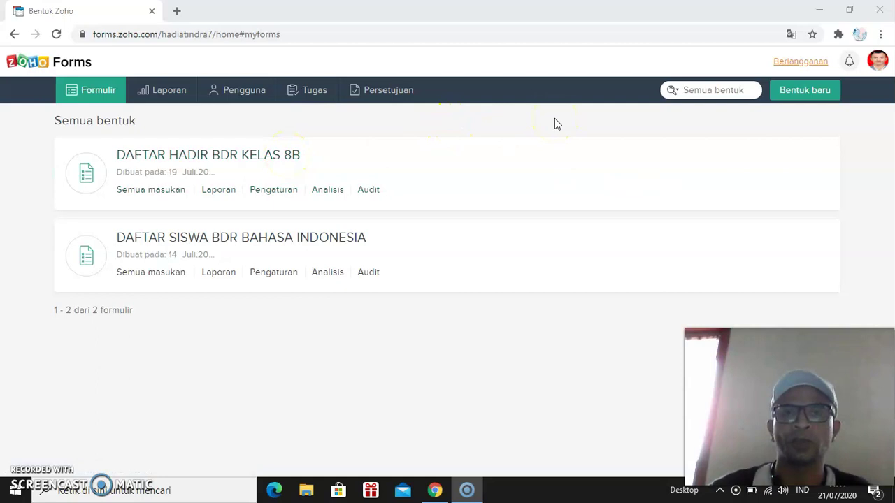
# Create a new blank form named "DAFTAR HADIR KELAS" with the description "SMP NEGERI 1 SODONGHILIR"
pyautogui.click(805, 95)
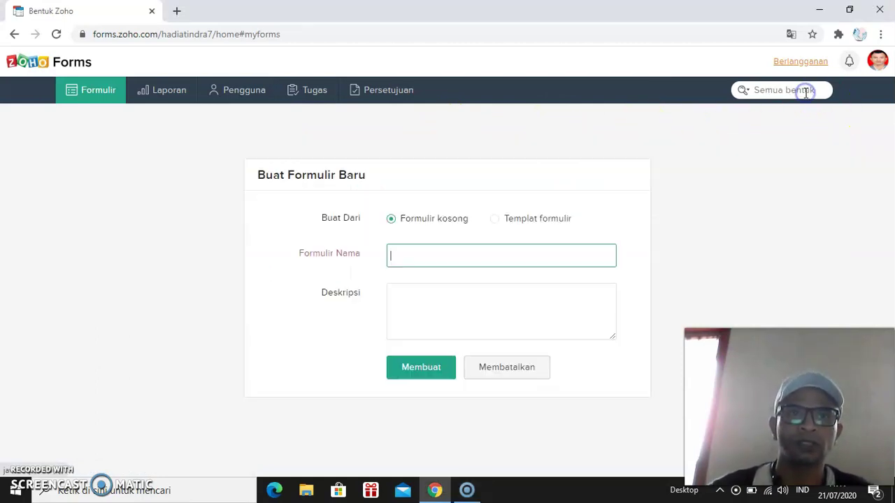
pyautogui.click(431, 252)
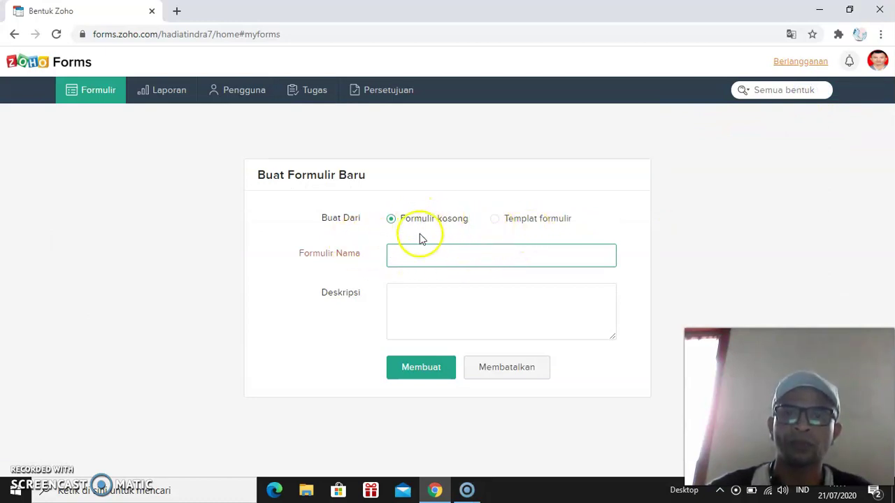
pyautogui.click(414, 258)
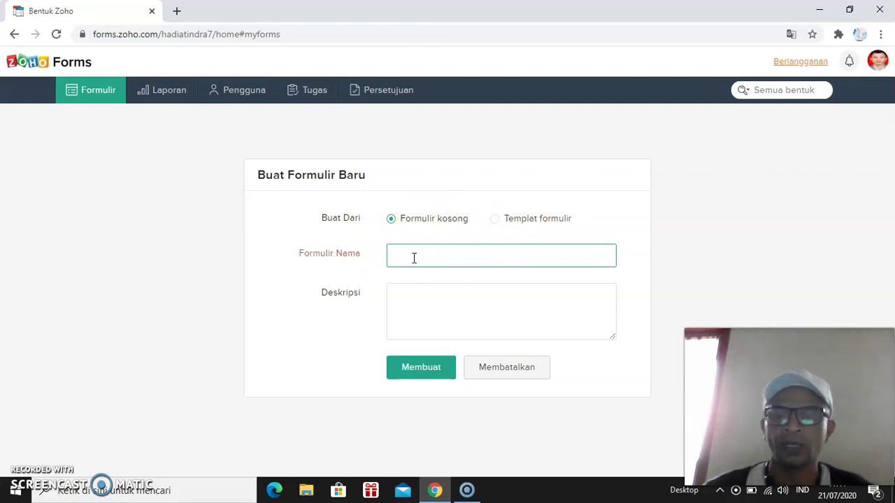
pyautogui.write('dafta')
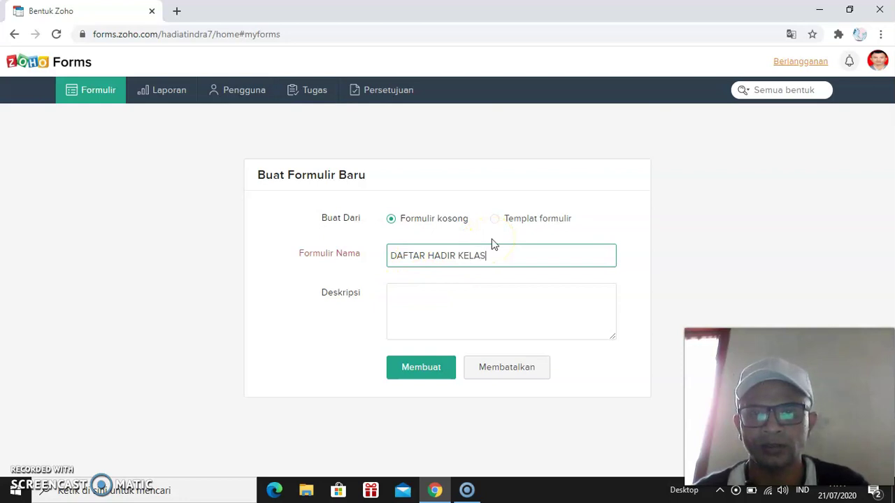
pyautogui.click(436, 292)
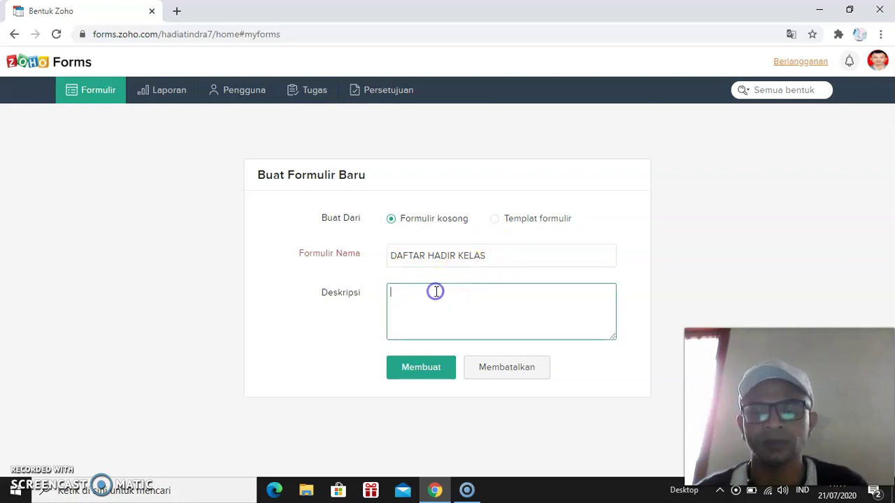
pyautogui.write('SMP NEGERI 1 SODONGHILIR')
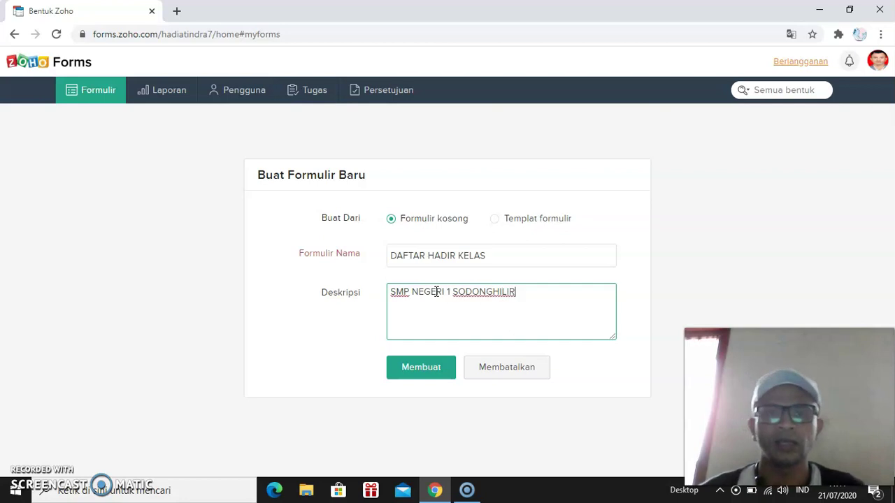
pyautogui.click(439, 370)
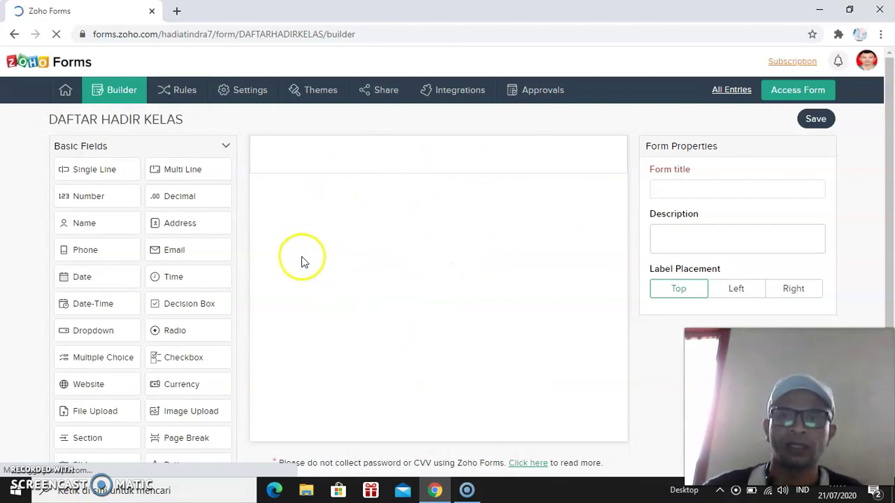
# Change the form title to "DAFTAR HADIR KELAS 8" in the form properties
pyautogui.click(361, 203)
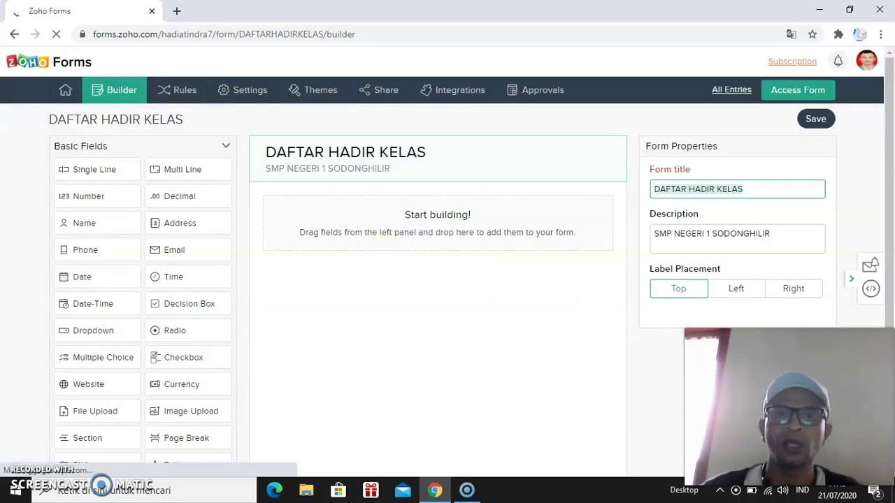
pyautogui.moveTo(789, 406); pyautogui.dragTo(440, 423)
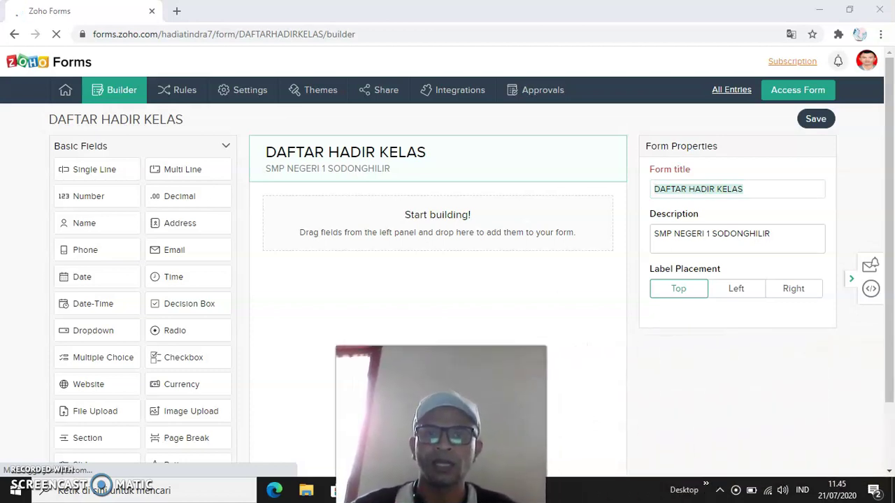
pyautogui.click(741, 189)
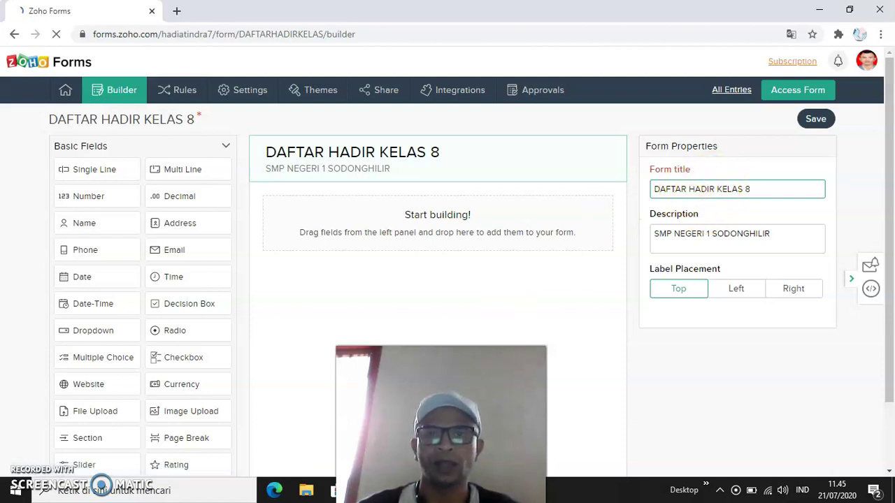
pyautogui.moveTo(458, 412); pyautogui.dragTo(808, 411)
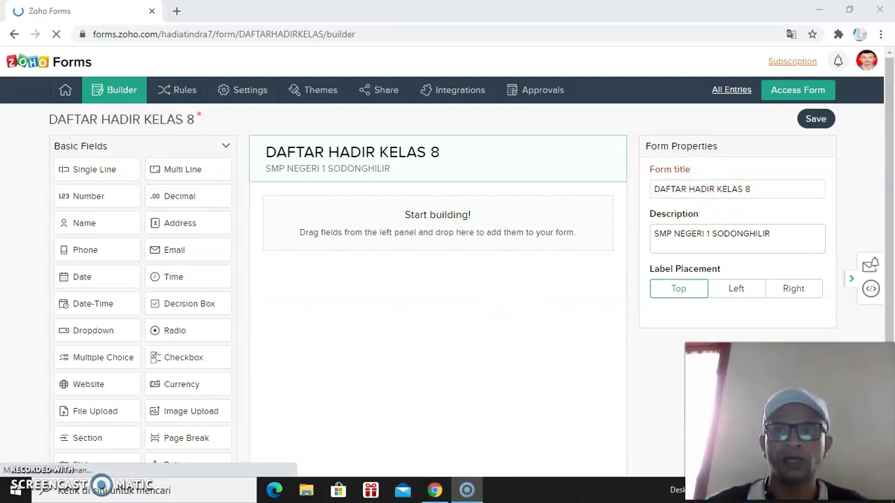
# Add a Name field to the form and rename its First and Last elements to "depan" and "belakang"
pyautogui.moveTo(82, 222); pyautogui.dragTo(302, 278)
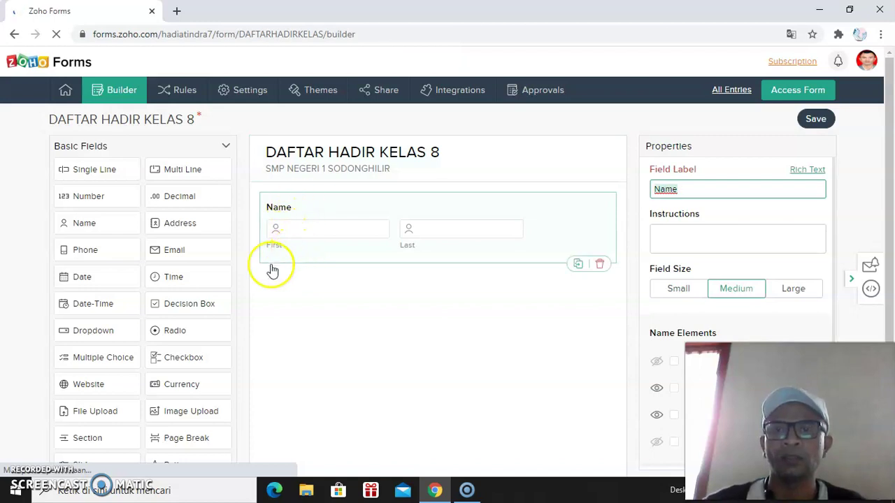
pyautogui.moveTo(790, 420); pyautogui.dragTo(435, 419)
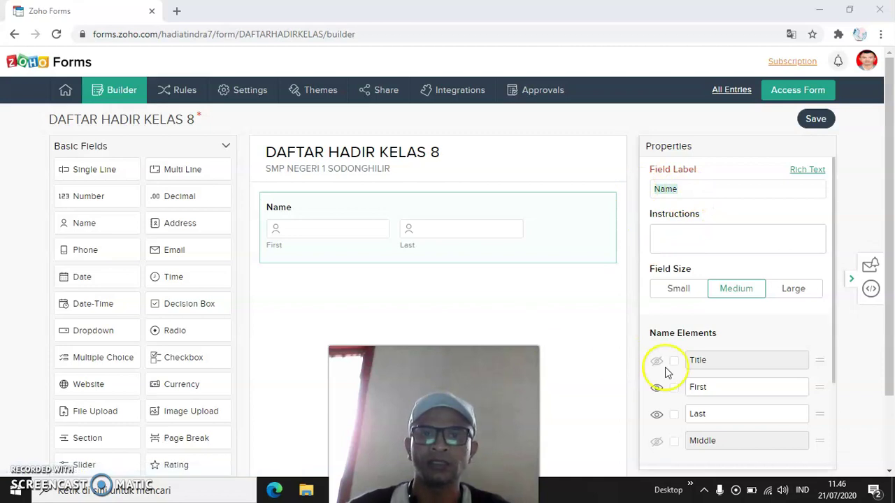
pyautogui.click(717, 387)
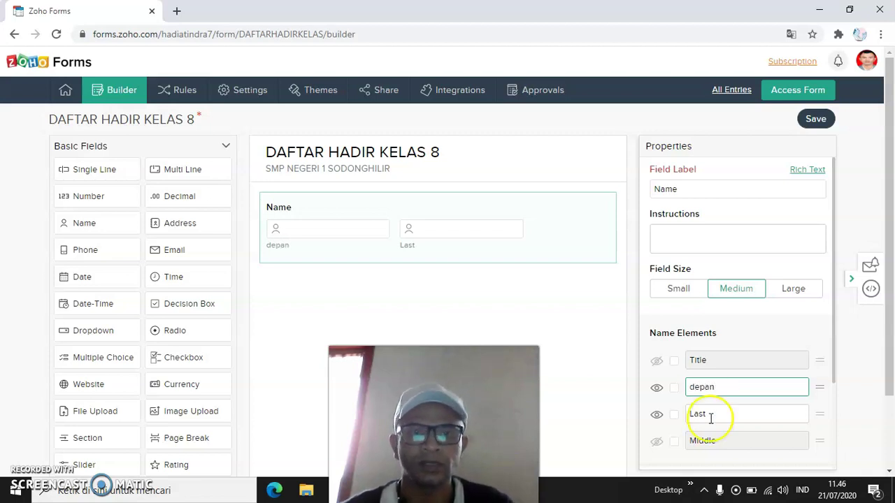
pyautogui.click(720, 418)
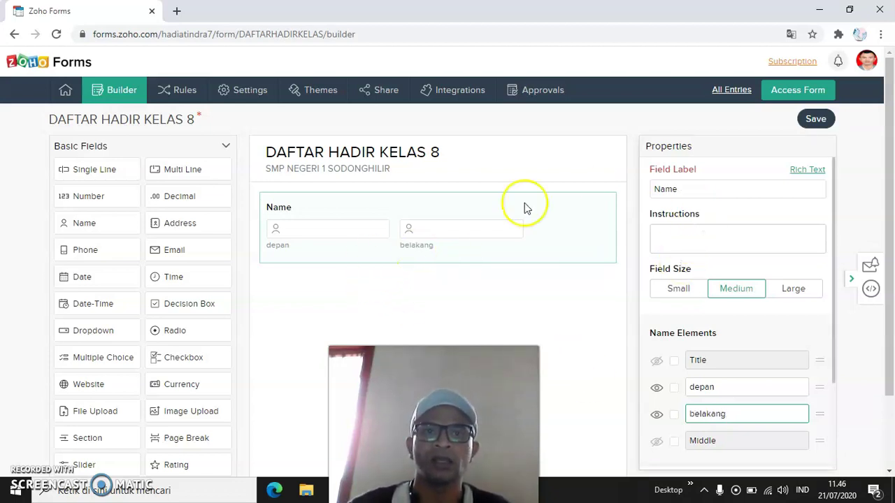
# Set the name field's label to "NAMA"
pyautogui.click(686, 195)
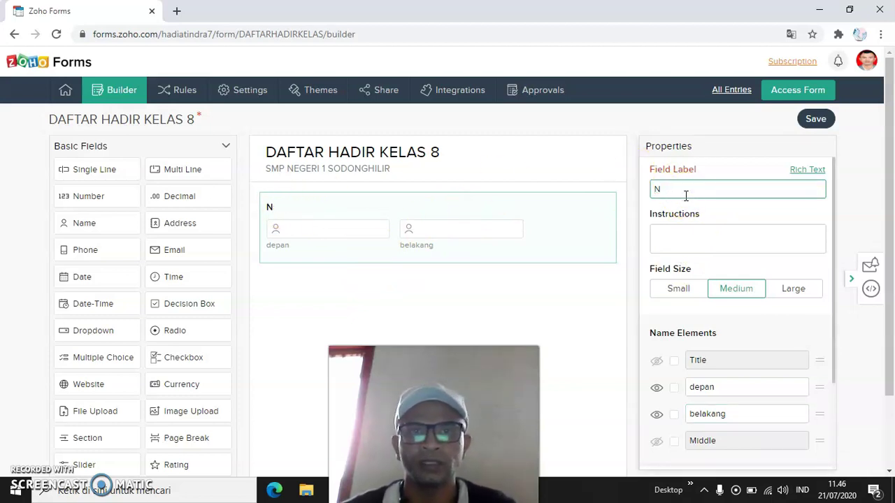
pyautogui.press('BackSpace')
pyautogui.write('na')
pyautogui.press('BackSpace')
pyautogui.write('NAMA')
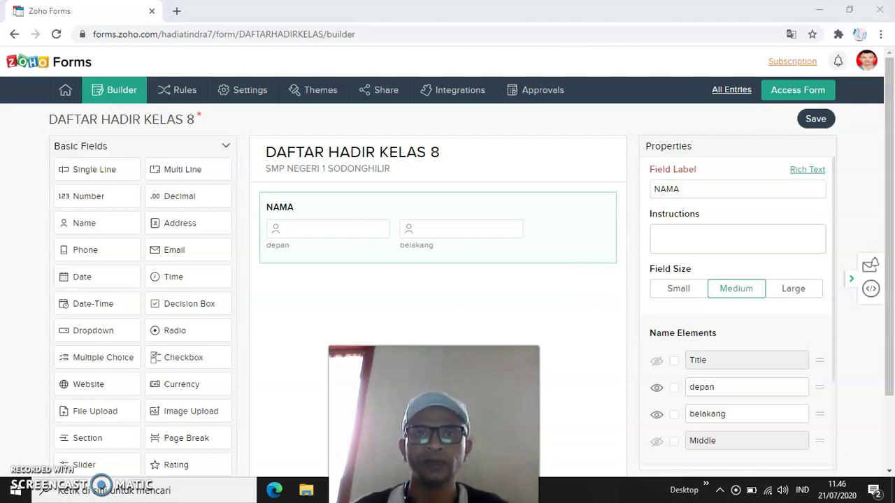
# Add a Dropdown field to the form below the NAMA field
pyautogui.moveTo(433, 424); pyautogui.dragTo(105, 79)
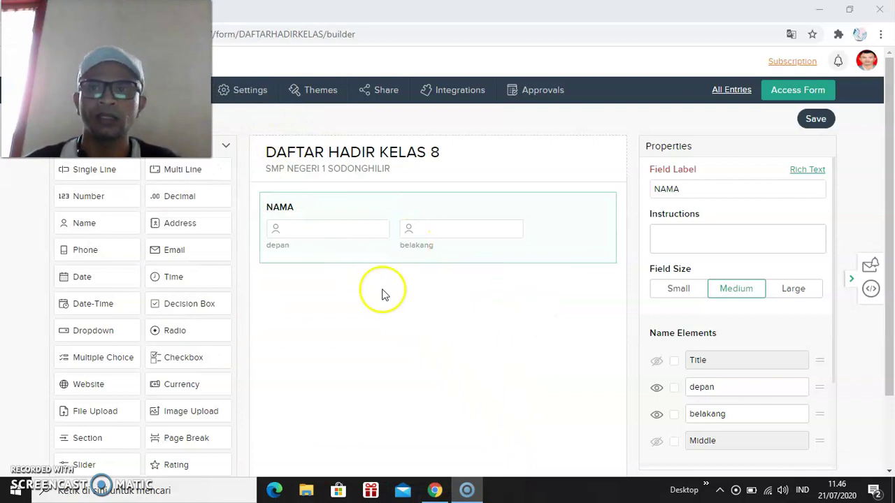
pyautogui.moveTo(106, 79); pyautogui.dragTo(790, 135)
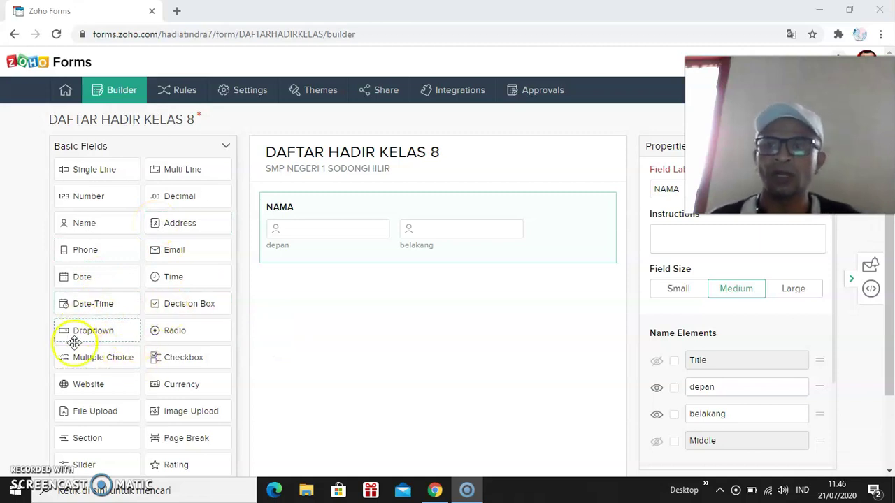
pyautogui.moveTo(80, 330); pyautogui.dragTo(323, 302)
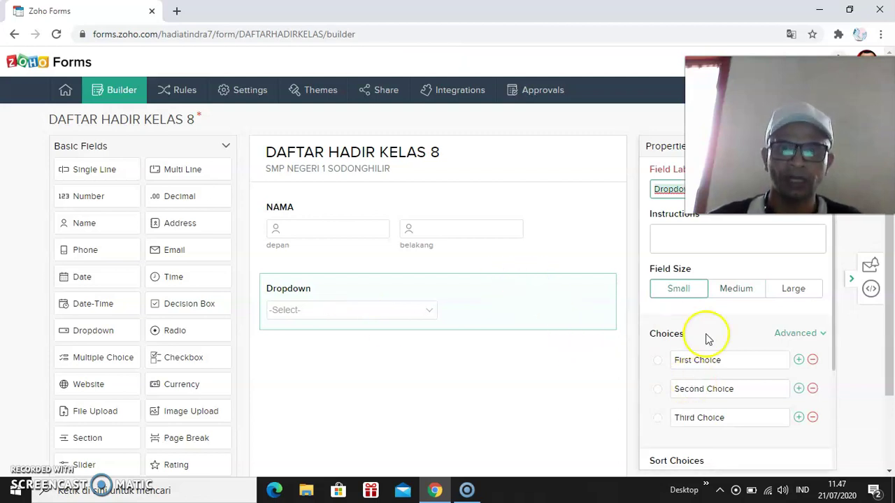
# Set the dropdown's choices to "8 A", "8 B" and "8 C", and add a fourth choice "8 E"
pyautogui.click(735, 362)
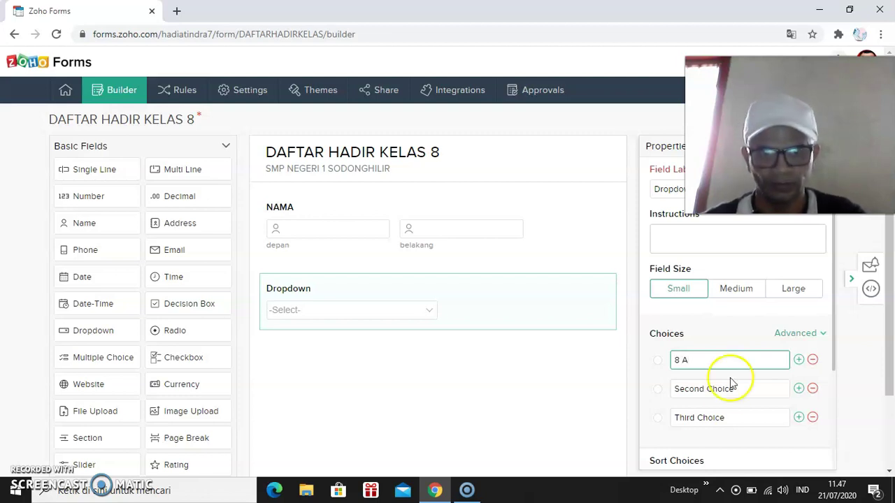
pyautogui.click(726, 395)
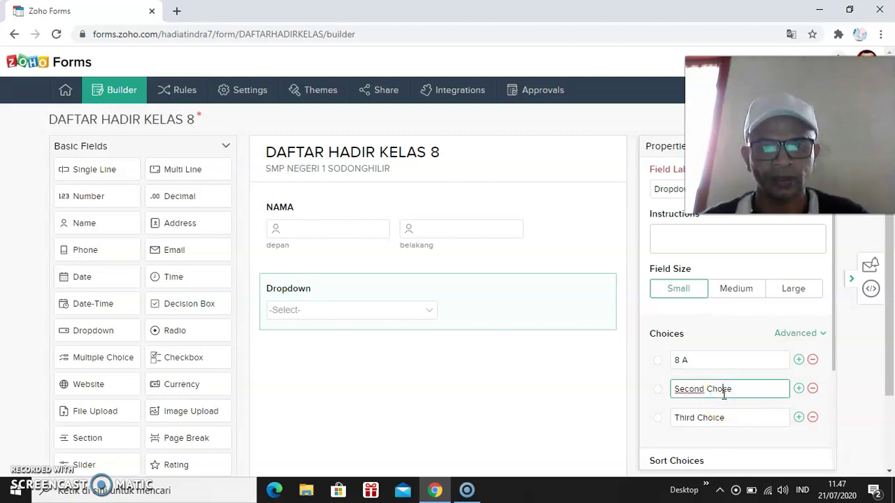
pyautogui.click(713, 391)
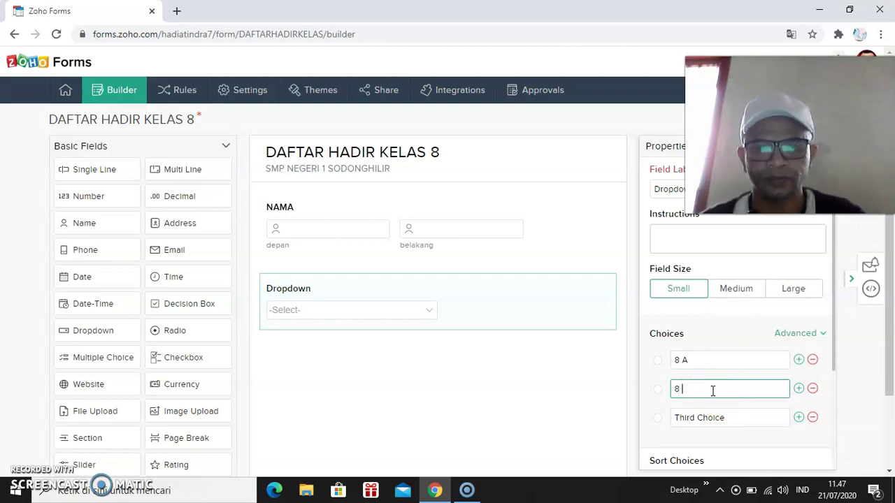
pyautogui.click(714, 413)
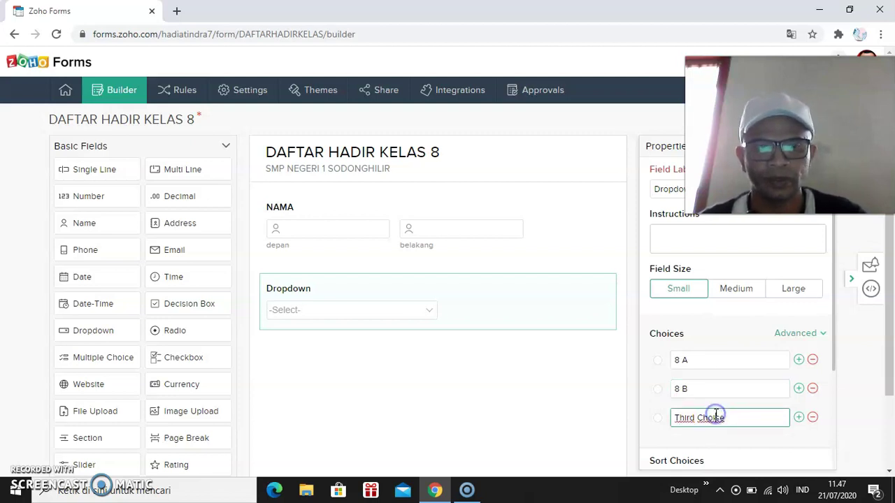
pyautogui.press('BackSpace')
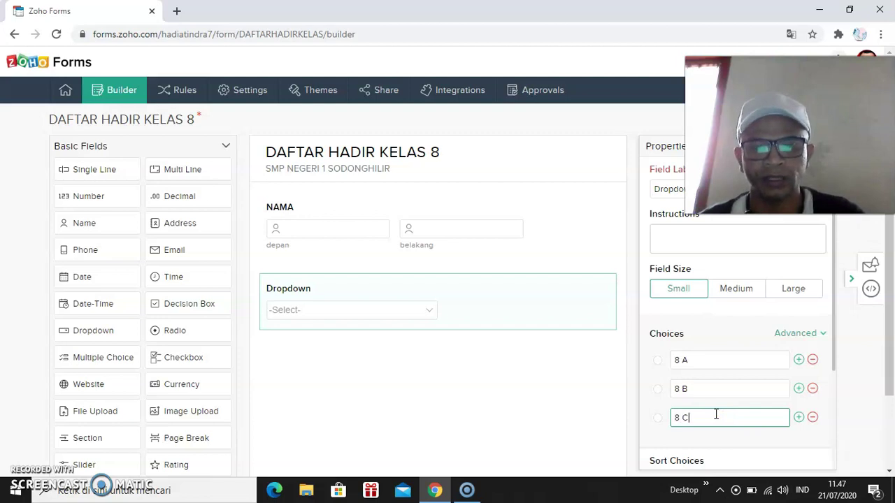
pyautogui.click(798, 417)
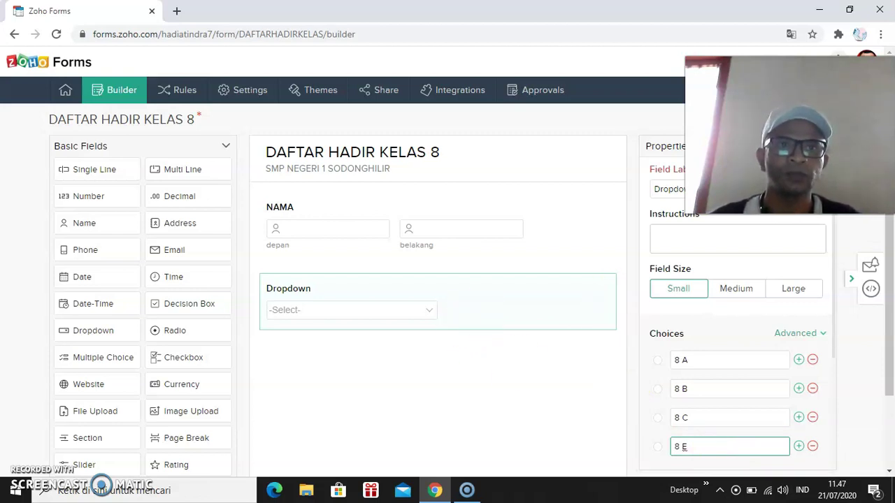
# Set the dropdown field's label to "KELAS"
pyautogui.hotkey('alt', 'p')
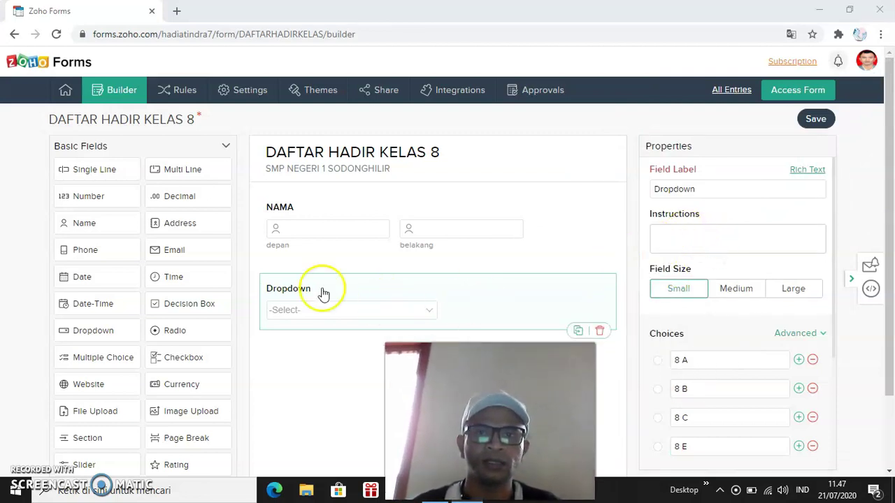
pyautogui.click(704, 190)
pyautogui.press('BackSpace')
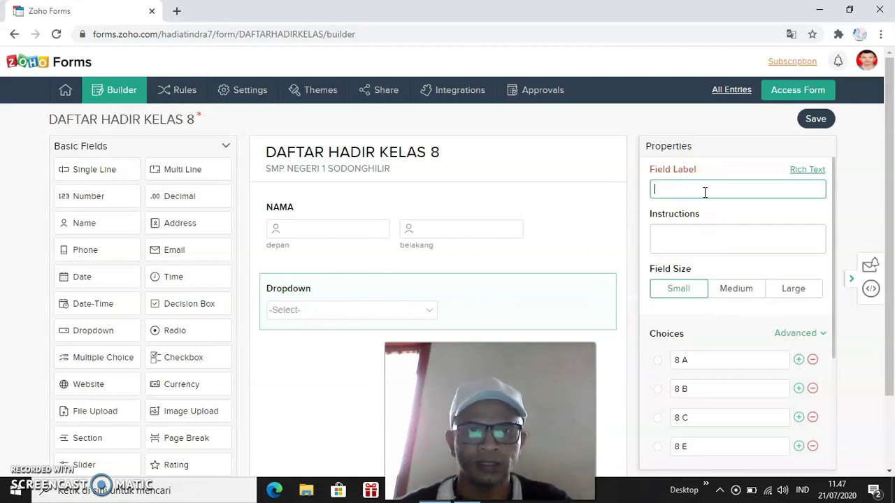
pyautogui.write('KELAS')
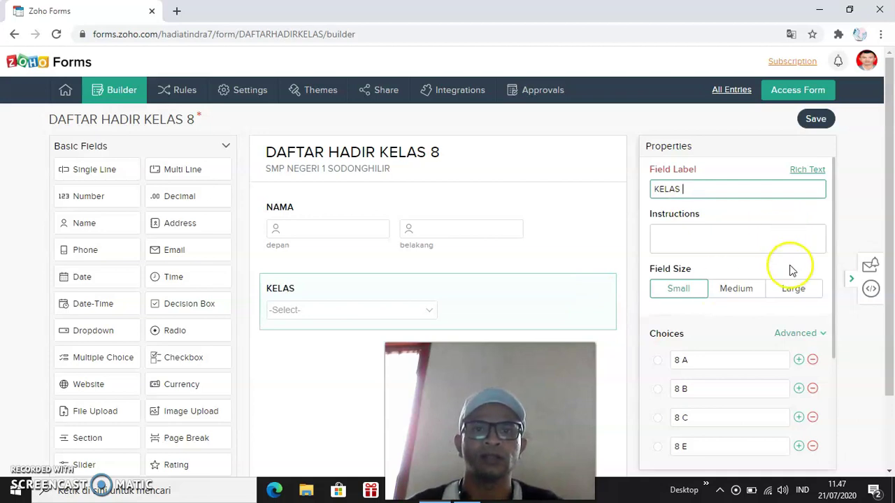
# Make the KELAS dropdown field mandatory
pyautogui.scroll(-1, 892, 290)
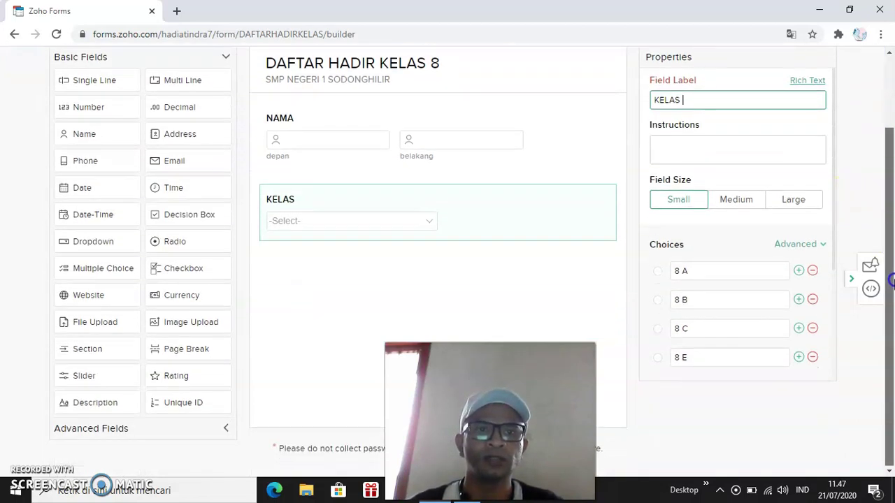
pyautogui.click(499, 214)
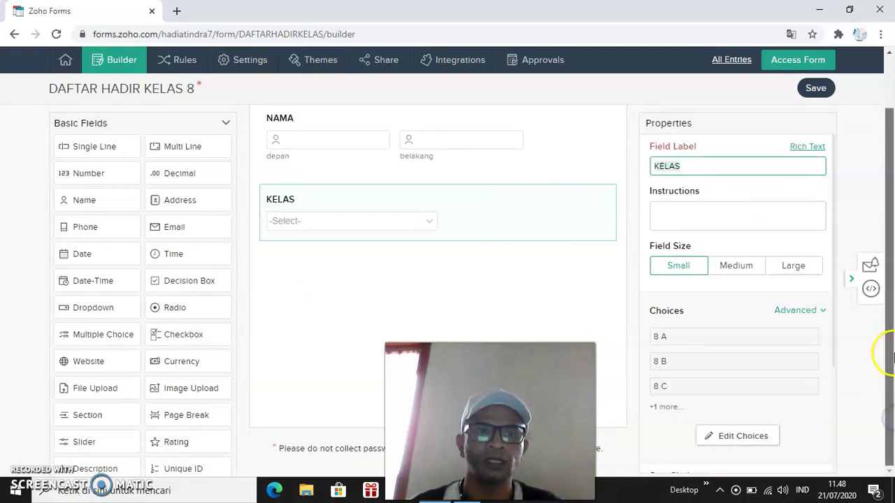
pyautogui.click(517, 214)
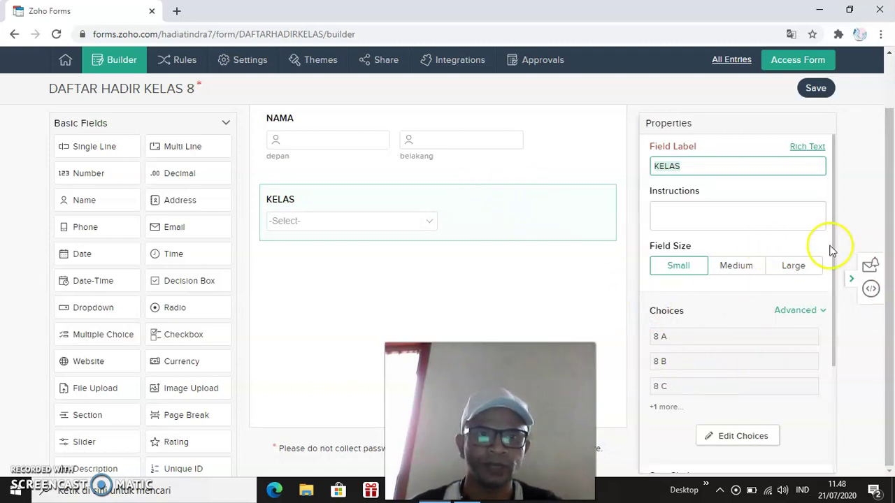
pyautogui.moveTo(833, 251); pyautogui.dragTo(840, 360)
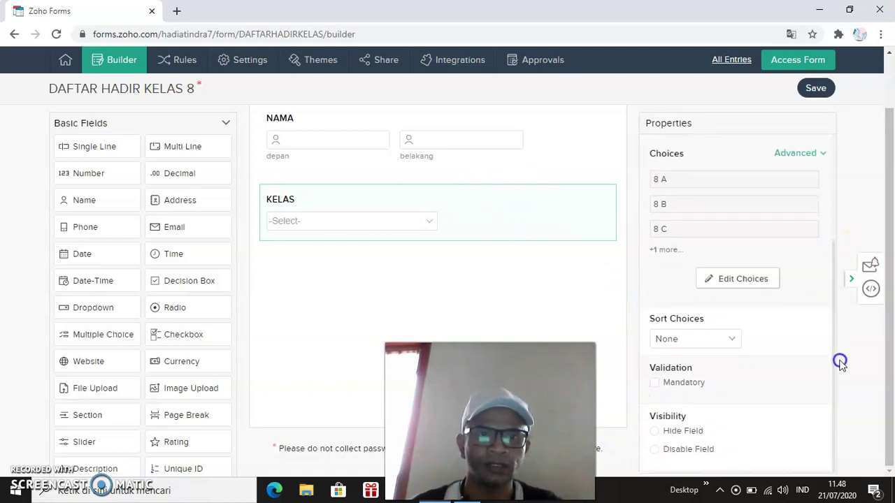
pyautogui.click(653, 383)
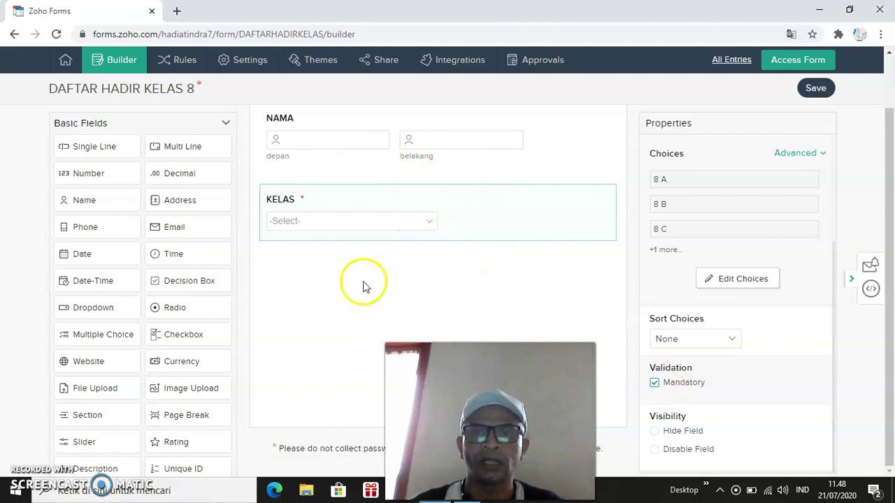
pyautogui.moveTo(467, 385); pyautogui.dragTo(767, 388)
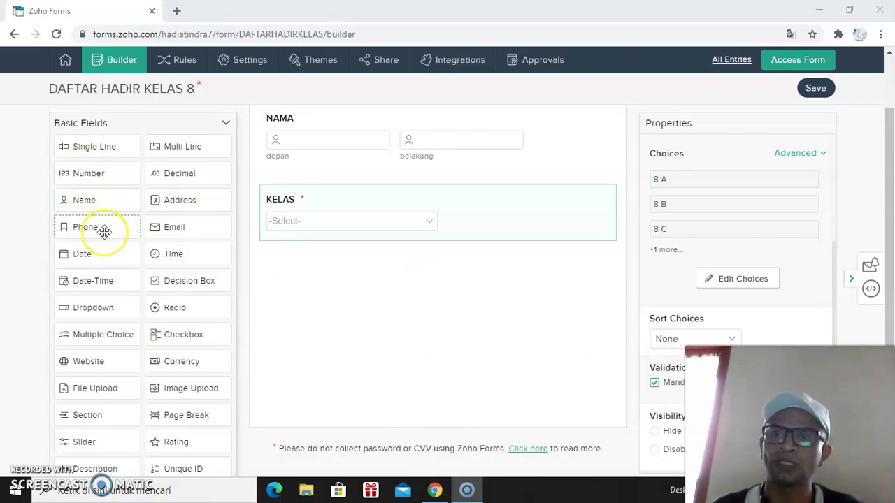
# Add a Date field below the KELAS dropdown and a Signature field beneath it
pyautogui.moveTo(85, 254); pyautogui.dragTo(341, 296)
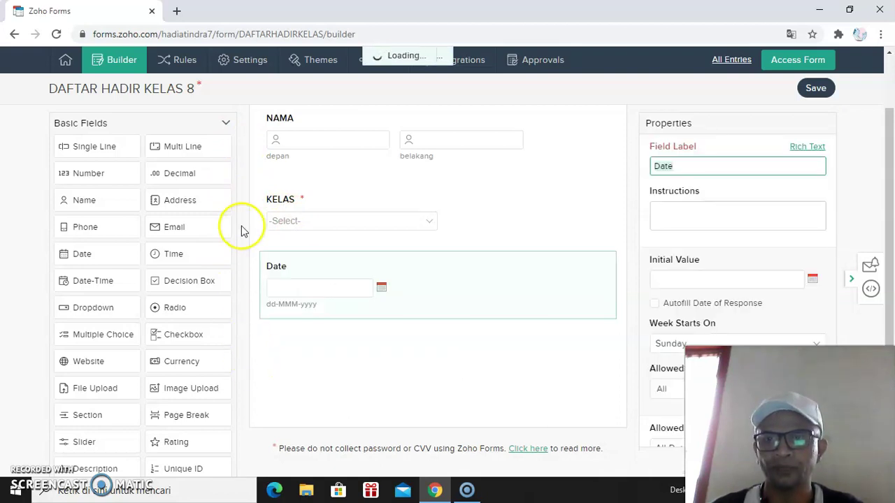
pyautogui.click(226, 123)
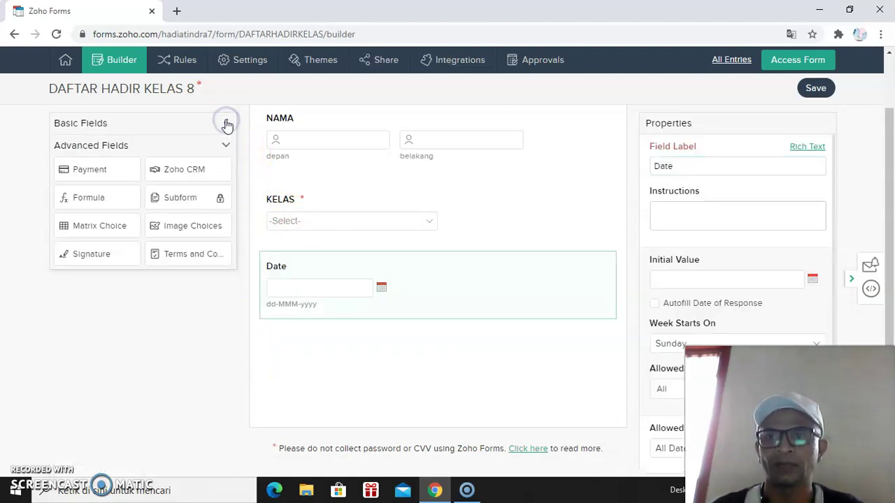
pyautogui.click(95, 256)
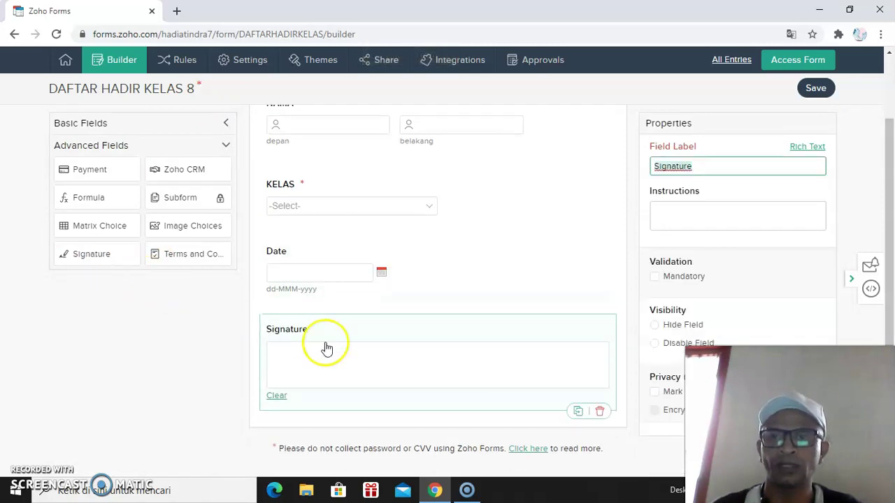
pyautogui.click(227, 133)
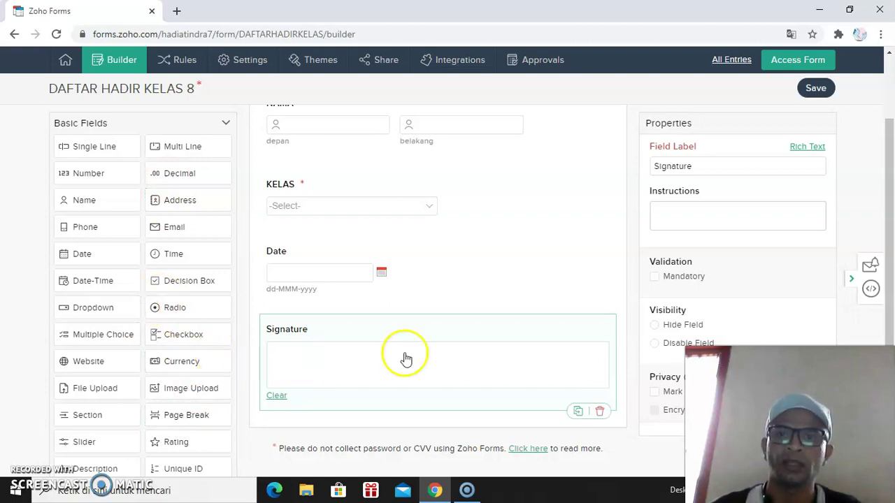
# Set the date field's label to "TANGGAL"
pyautogui.click(294, 258)
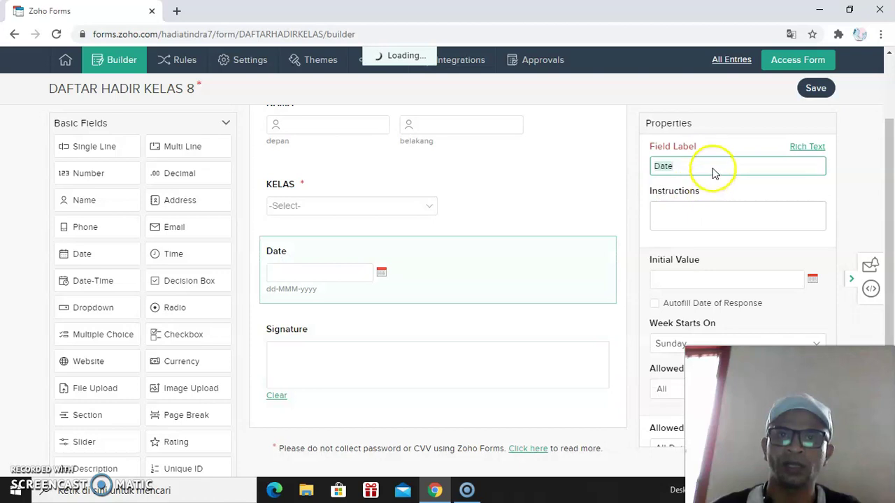
pyautogui.doubleClick(673, 171)
pyautogui.click(673, 171)
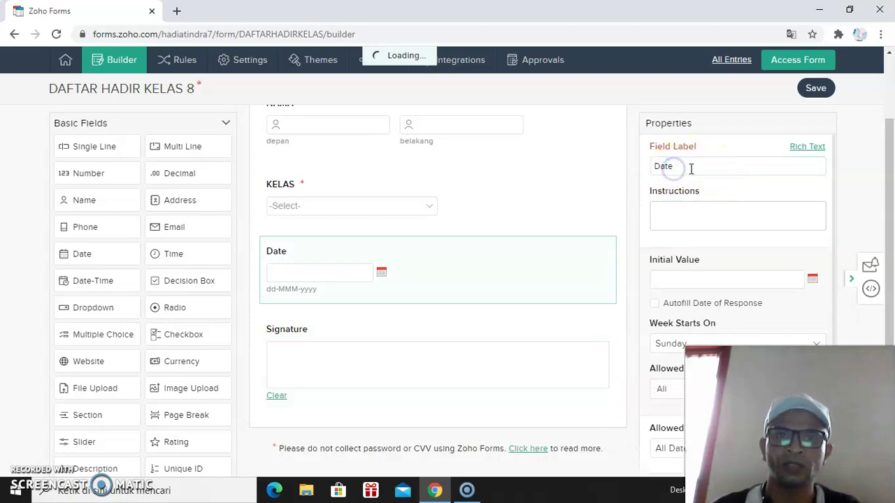
pyautogui.click(686, 167)
pyautogui.press('BackSpace')
pyautogui.write('TANGGAL')
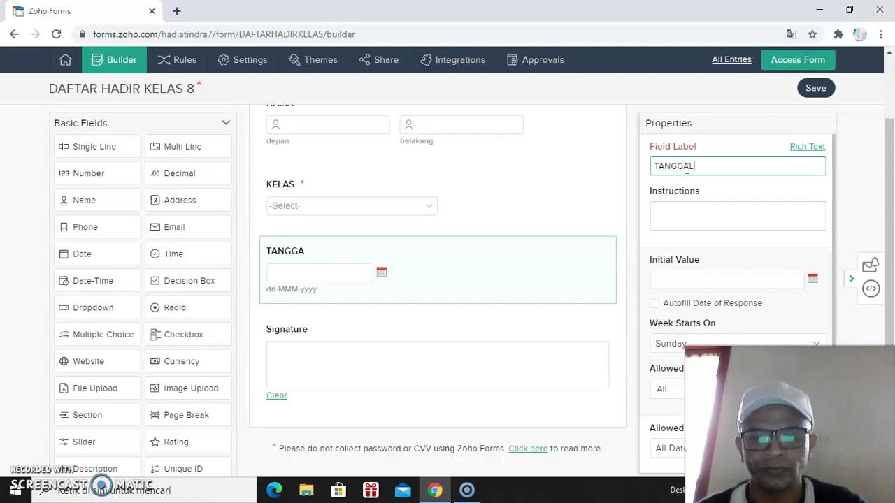
# Set the signature field's label to "TANDA TANGAN"
pyautogui.click(323, 361)
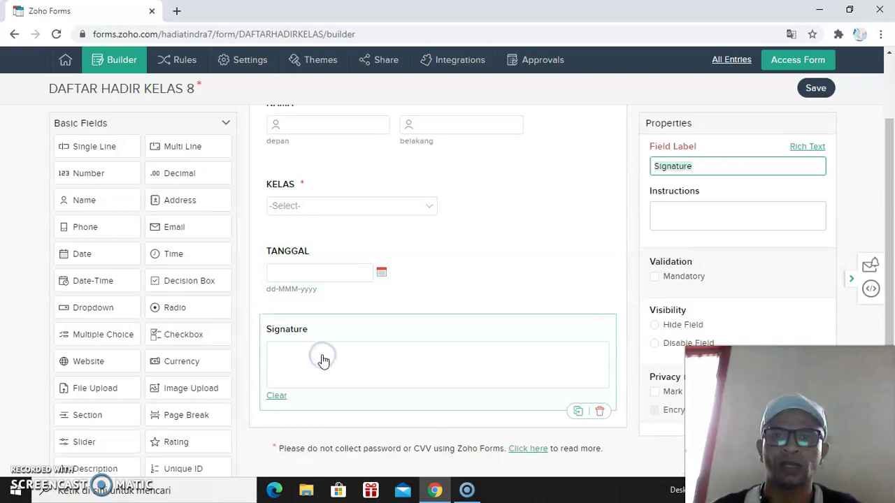
pyautogui.click(711, 166)
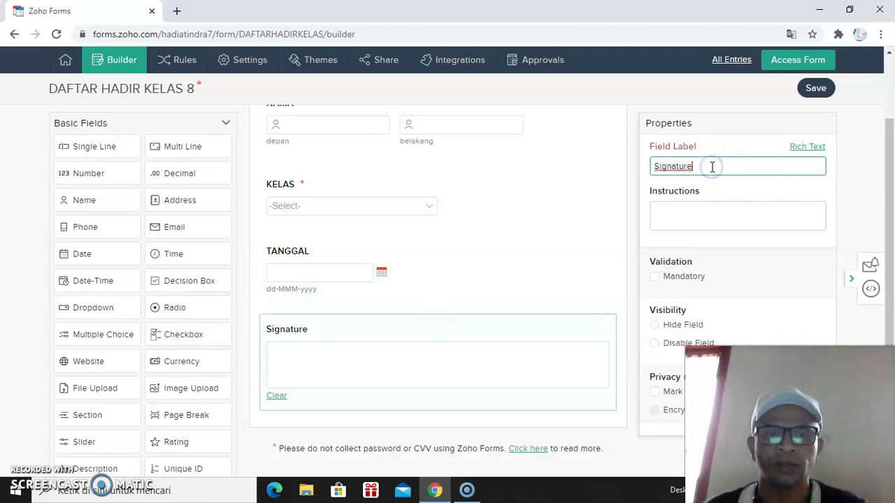
pyautogui.write('TANDA TAN')
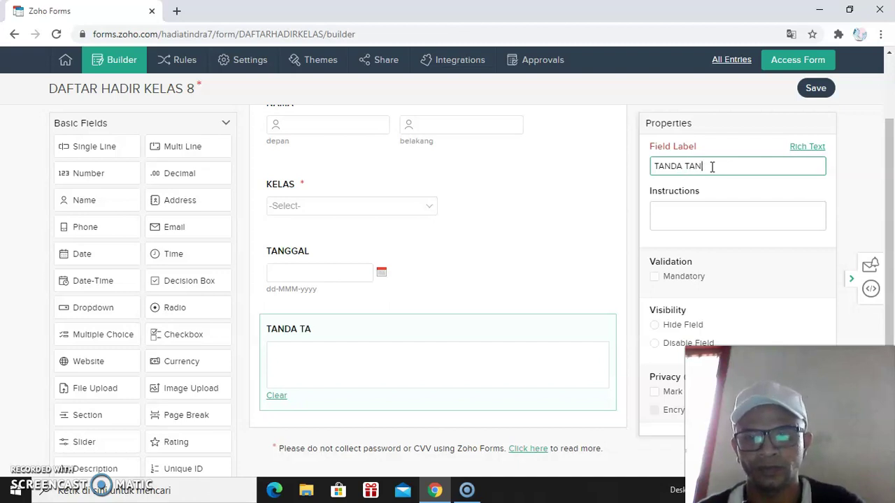
pyautogui.write('GAN')
# Make the TANGGAL date field mandatory
pyautogui.click(311, 268)
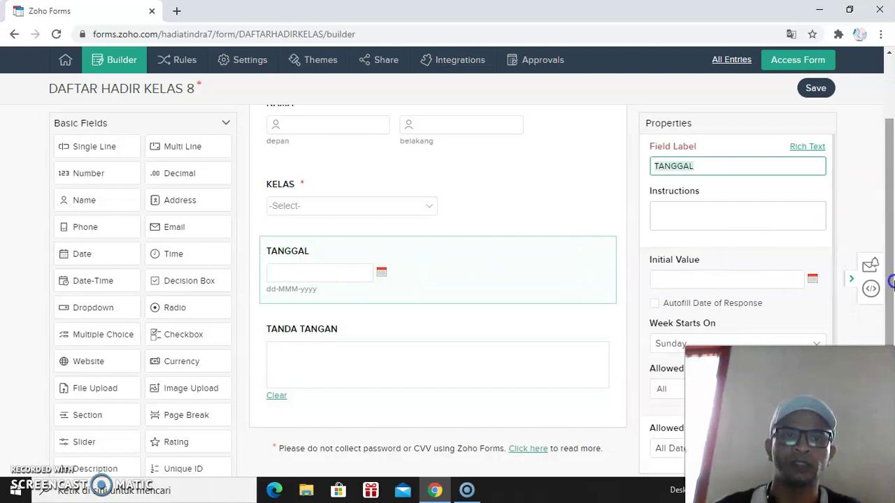
pyautogui.moveTo(862, 399); pyautogui.dragTo(472, 398)
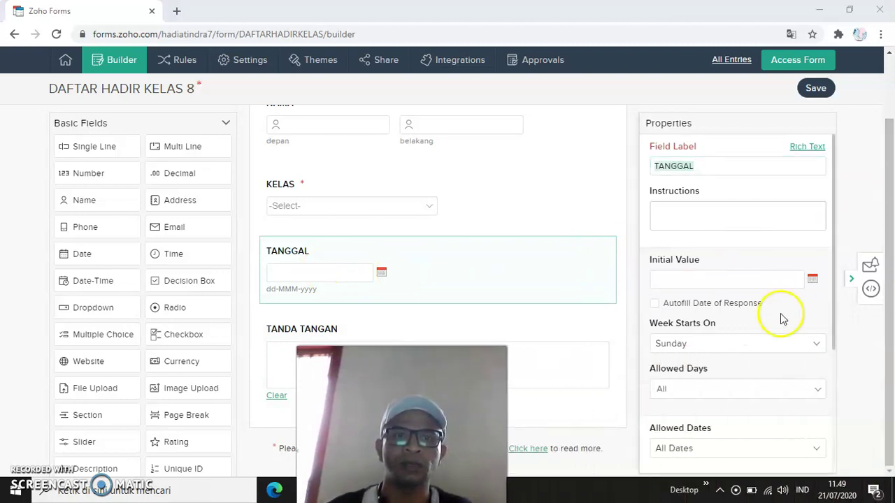
pyautogui.click(835, 299)
pyautogui.moveTo(836, 299); pyautogui.dragTo(839, 370)
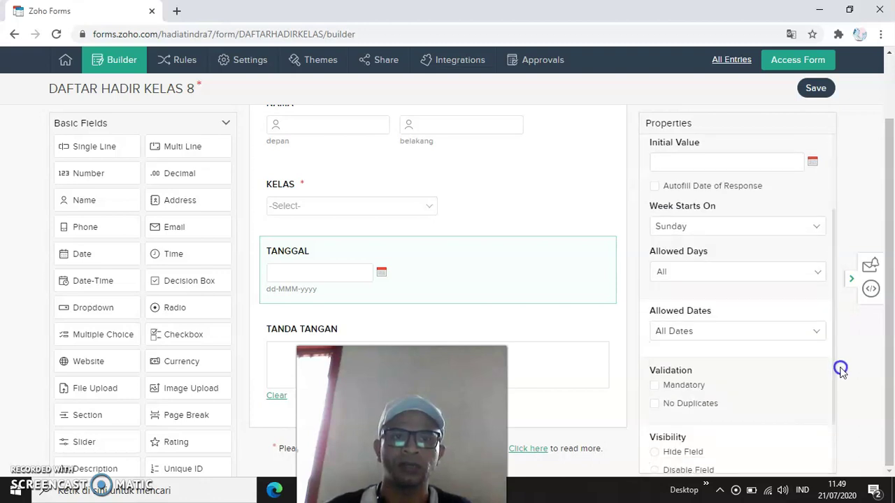
pyautogui.click(656, 385)
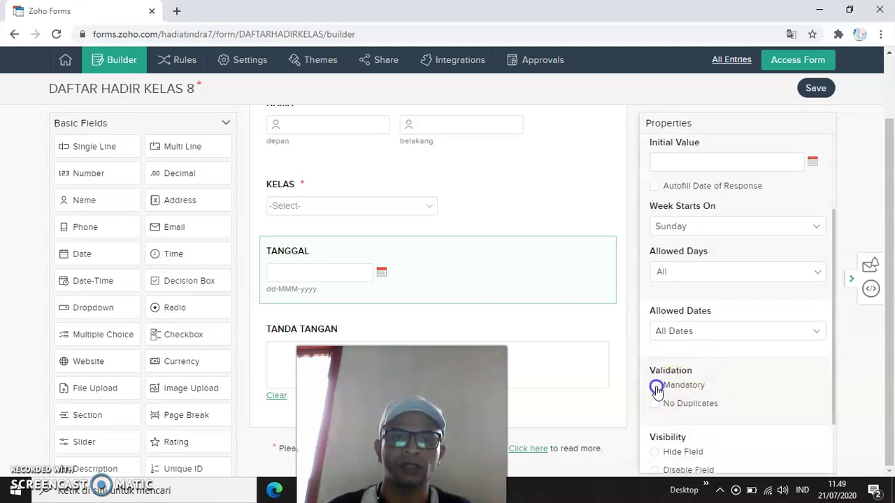
pyautogui.moveTo(412, 407); pyautogui.dragTo(800, 404)
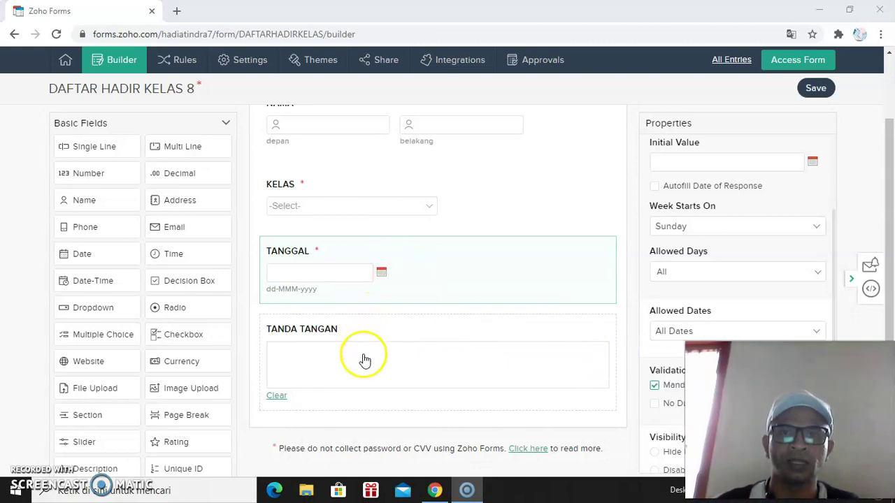
# Make the TANDA TANGAN signature field mandatory and save the form
pyautogui.click(364, 361)
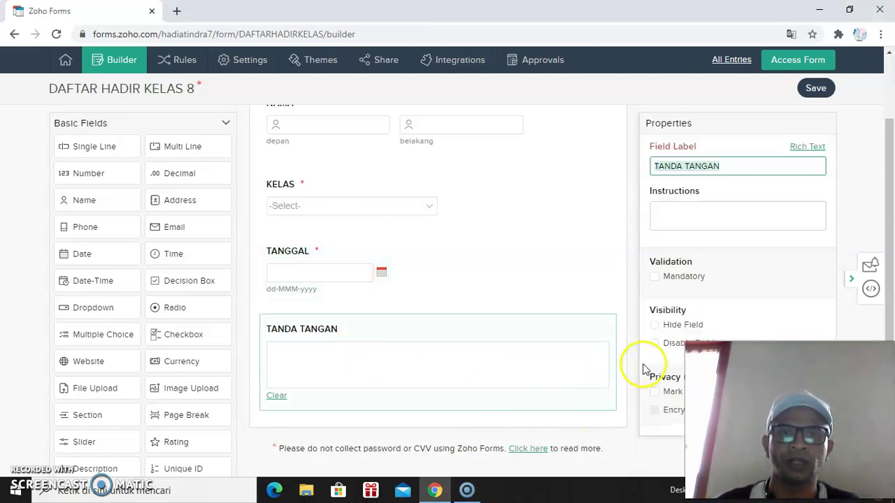
pyautogui.moveTo(778, 406); pyautogui.dragTo(256, 411)
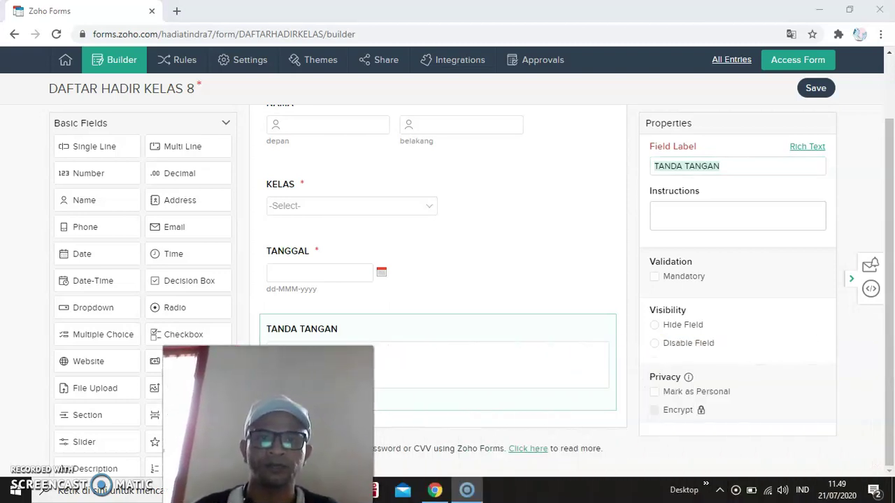
pyautogui.click(655, 278)
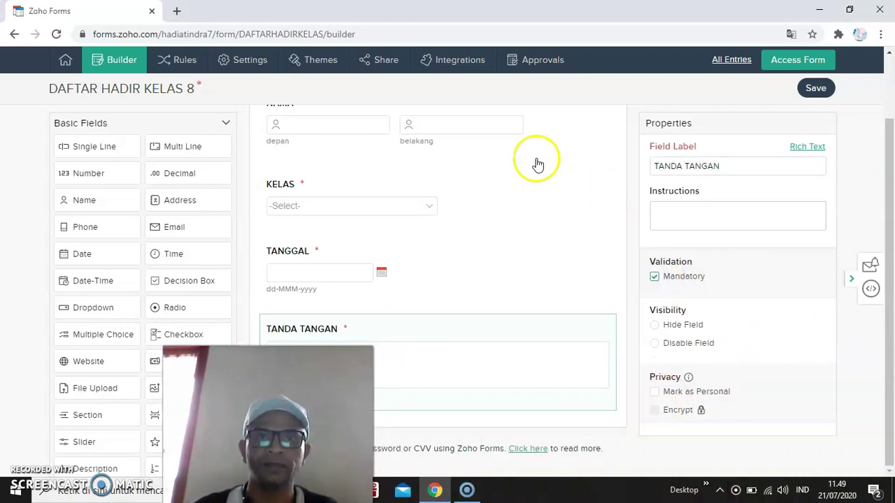
pyautogui.moveTo(266, 412); pyautogui.dragTo(787, 412)
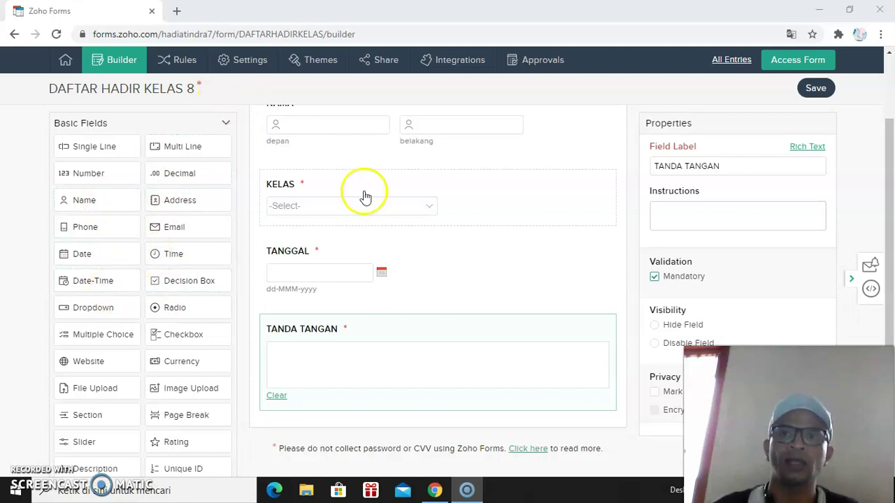
pyautogui.click(819, 90)
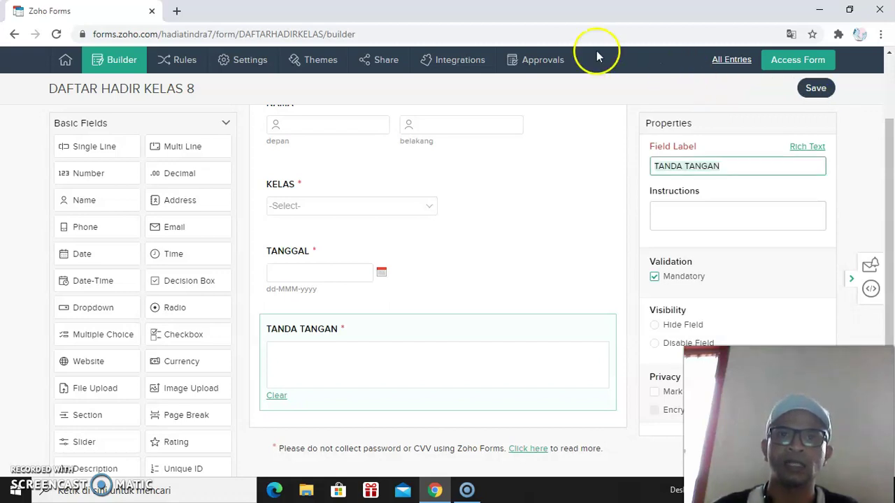
# Apply the Aqua theme from the gallery to the form and preview the form with it
pyautogui.click(315, 66)
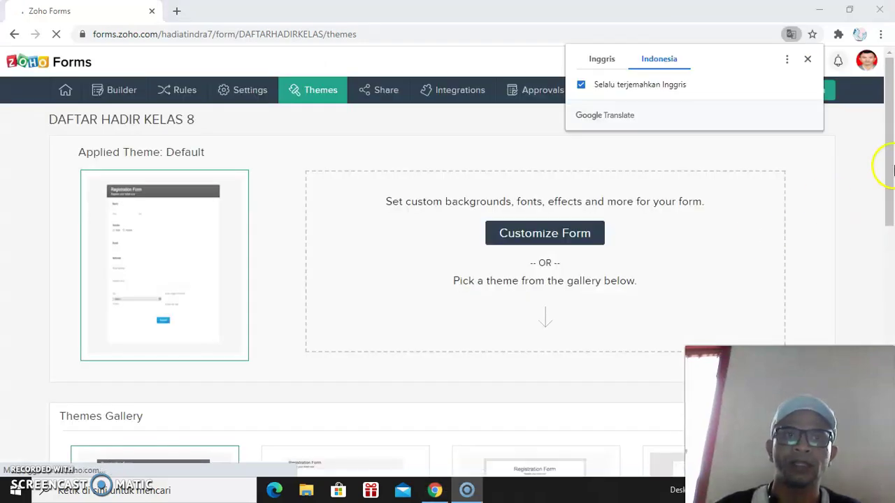
pyautogui.scroll(-6, 879, 163)
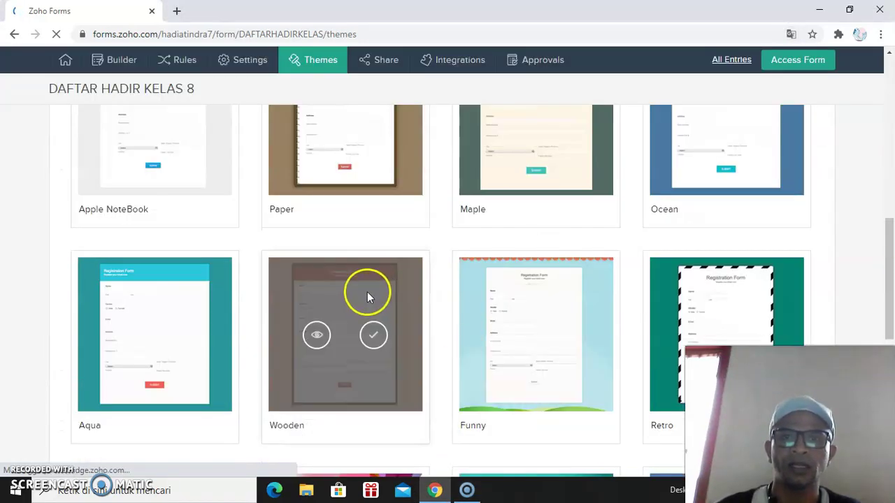
pyautogui.click(185, 337)
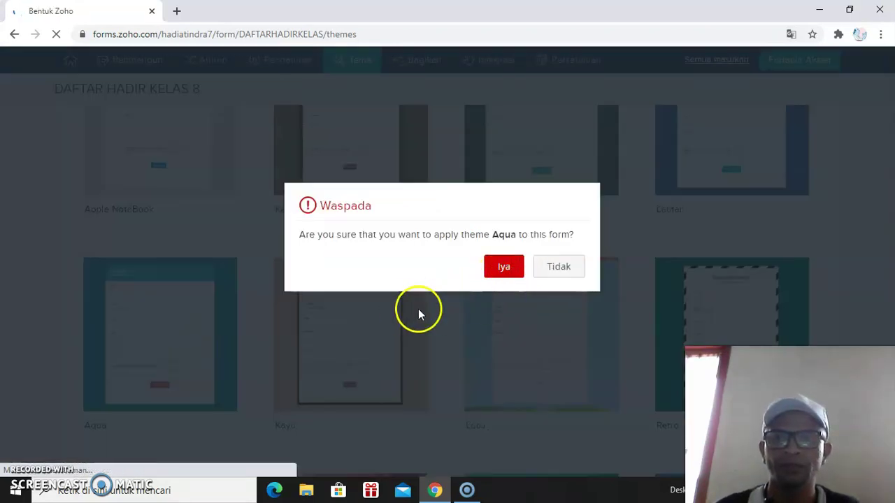
pyautogui.click(501, 270)
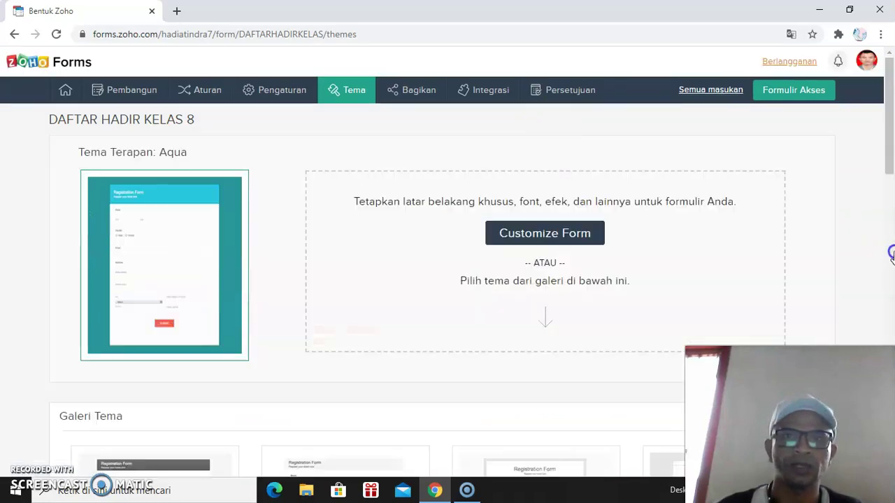
pyautogui.click(164, 261)
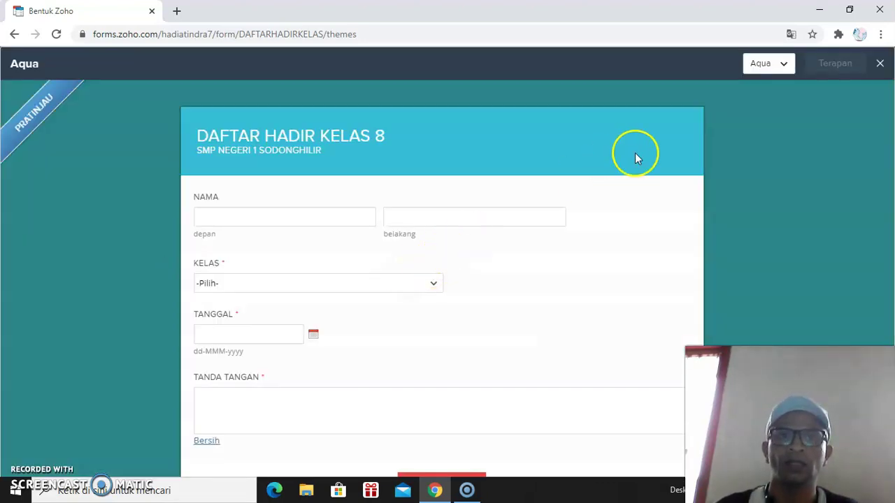
pyautogui.click(881, 63)
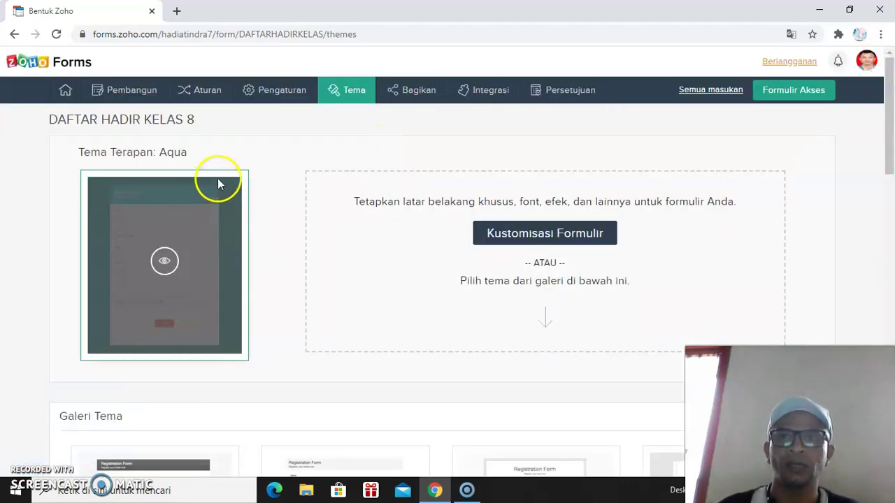
# Generate a shortened URL for sharing the form publicly and copy that short link
pyautogui.click(428, 92)
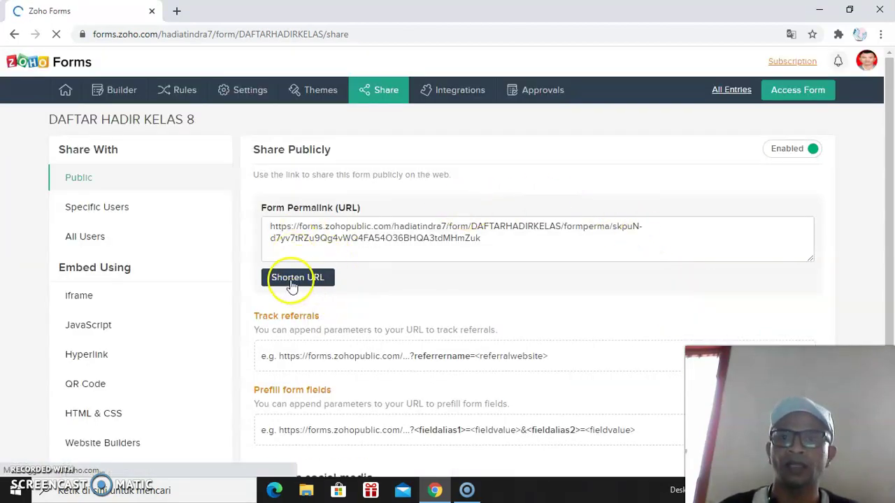
pyautogui.click(292, 280)
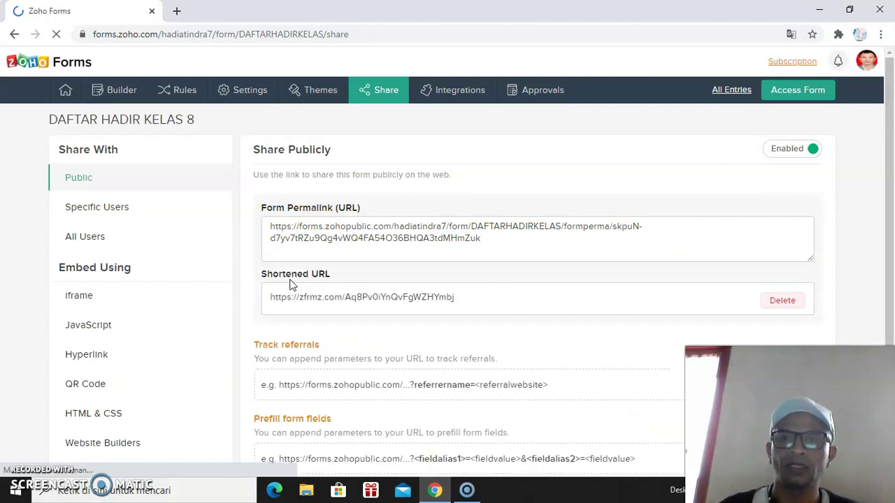
pyautogui.click(271, 296)
pyautogui.moveTo(271, 296); pyautogui.dragTo(473, 289)
pyautogui.hotkey('ctrl', 'c')
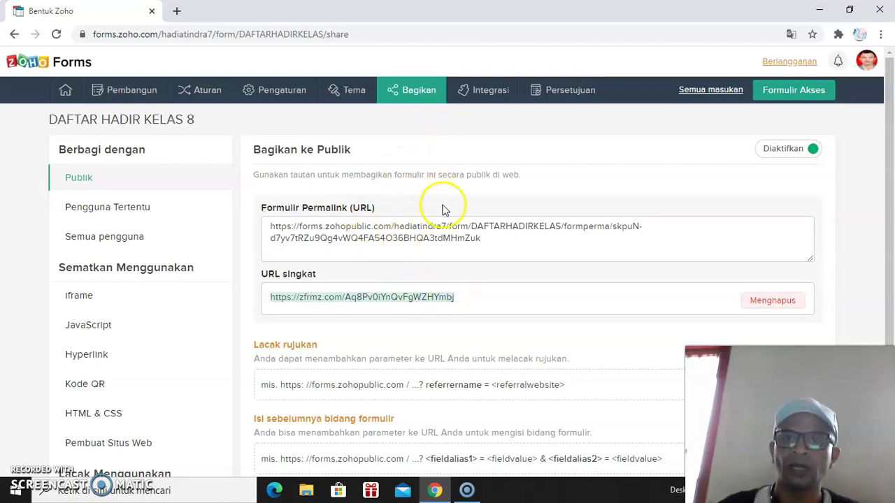
# Open the copied short link in a new browser tab to load the public attendance form
pyautogui.click(179, 11)
pyautogui.click(227, 36)
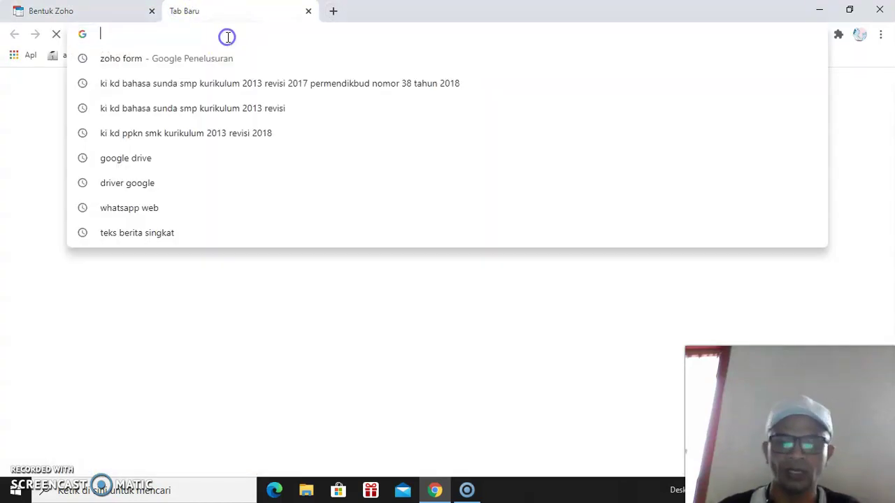
pyautogui.rightClick(227, 36)
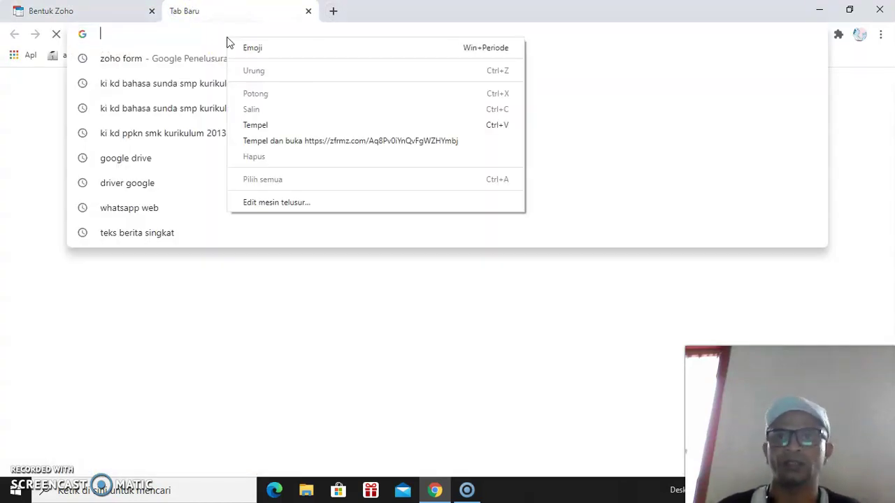
pyautogui.click(254, 122)
pyautogui.press('Return')
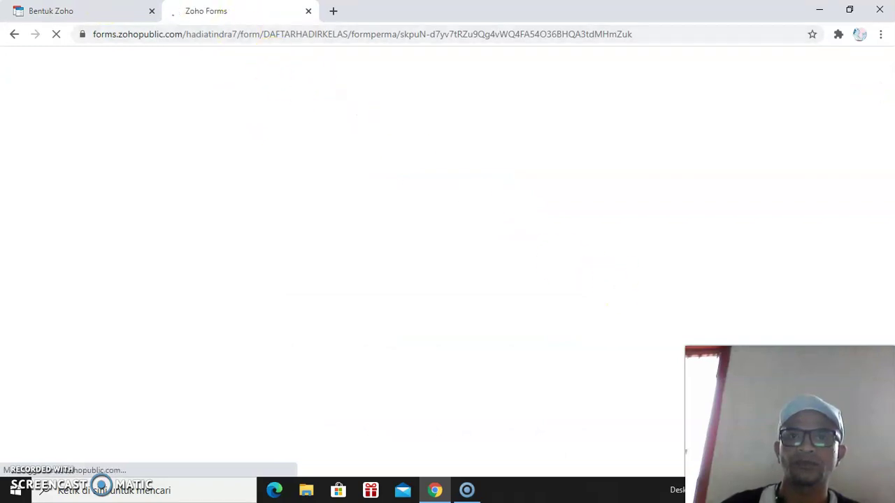
pyautogui.click(83, 11)
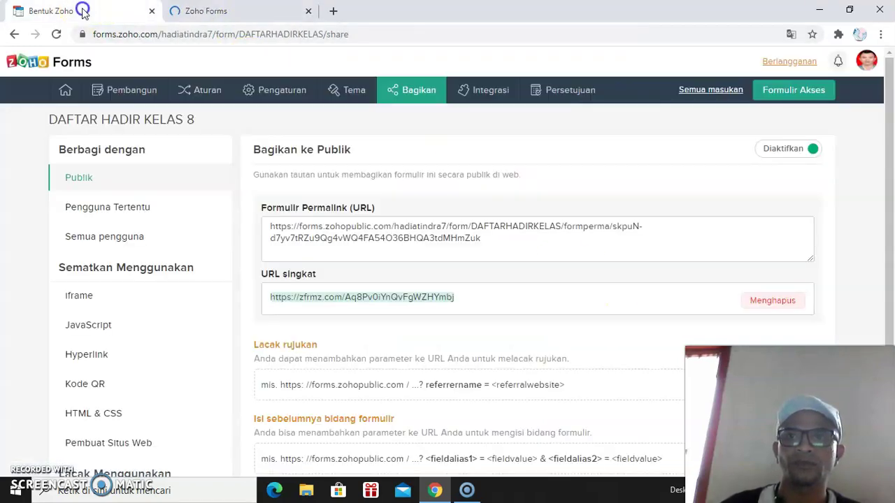
pyautogui.click(214, 14)
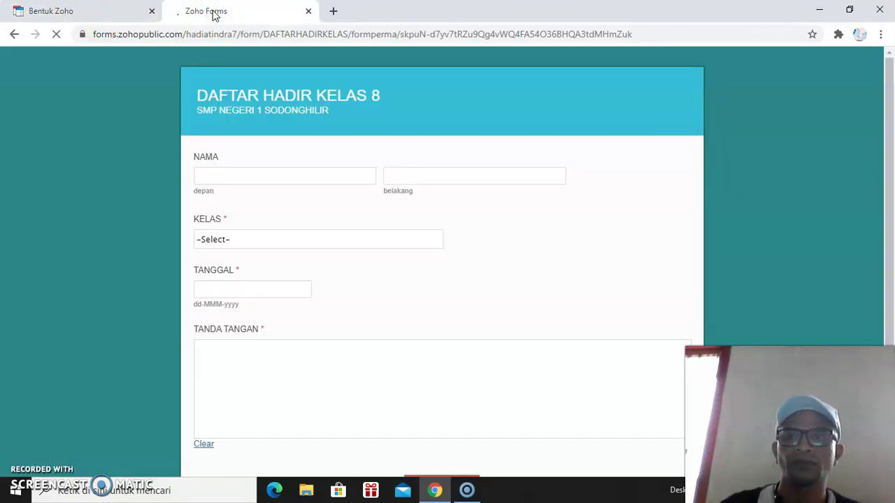
# Enter the respondent's first and last name in the NAMA fields
pyautogui.click(301, 176)
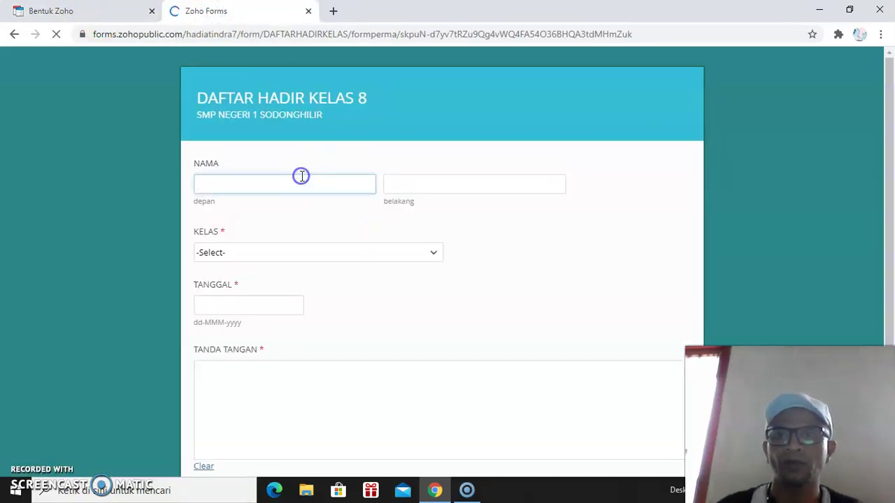
pyautogui.write('INDRA')
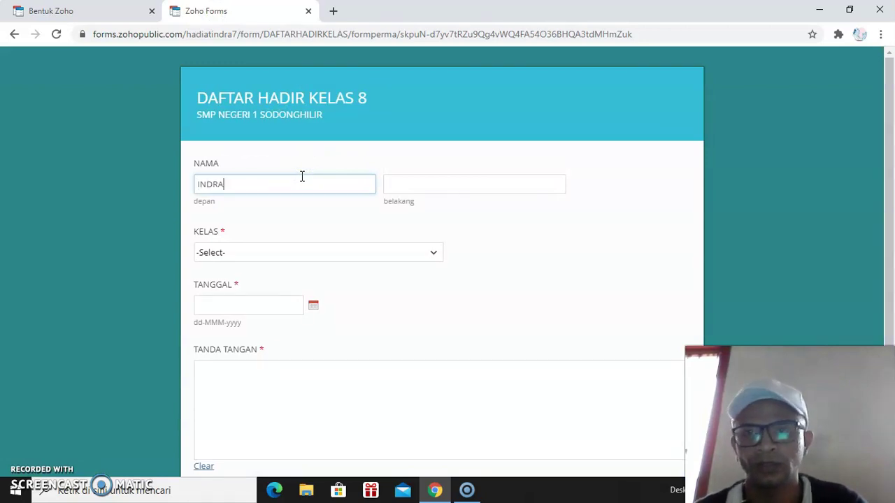
pyautogui.click(391, 179)
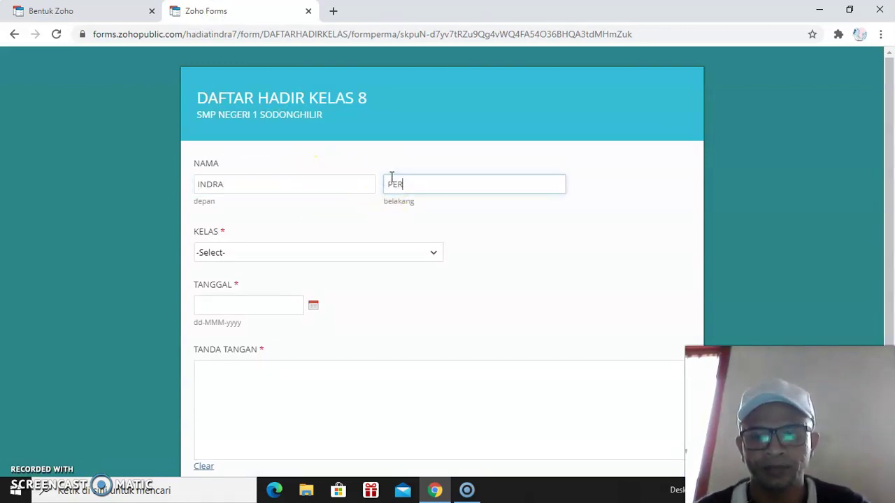
# Choose class 8 C under KELAS and set TANGGAL to 08-Jul-2020
pyautogui.click(433, 255)
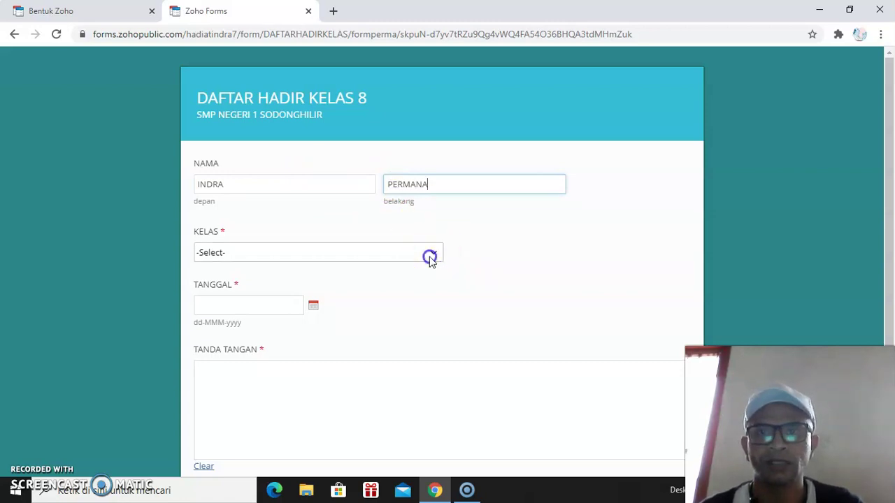
pyautogui.click(228, 308)
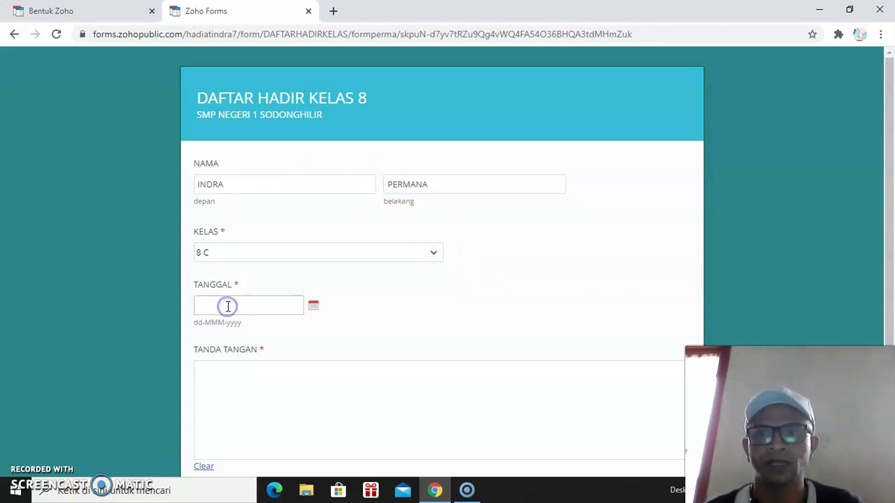
pyautogui.click(245, 309)
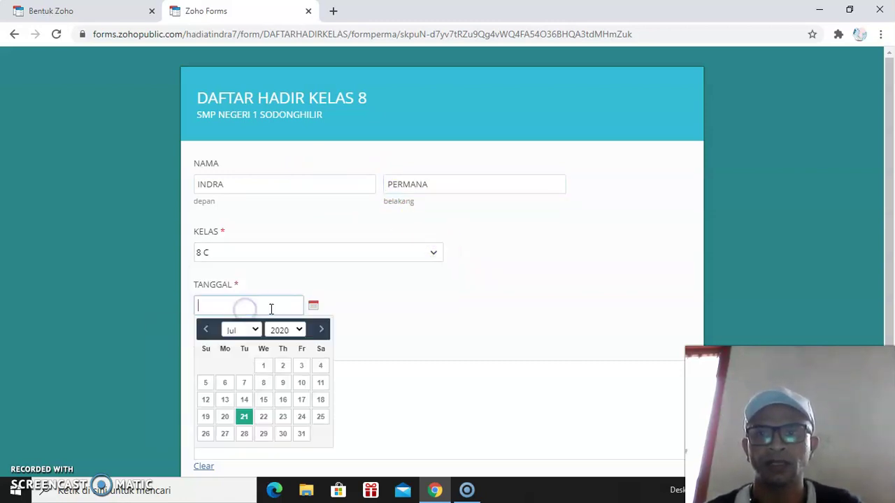
pyautogui.click(263, 386)
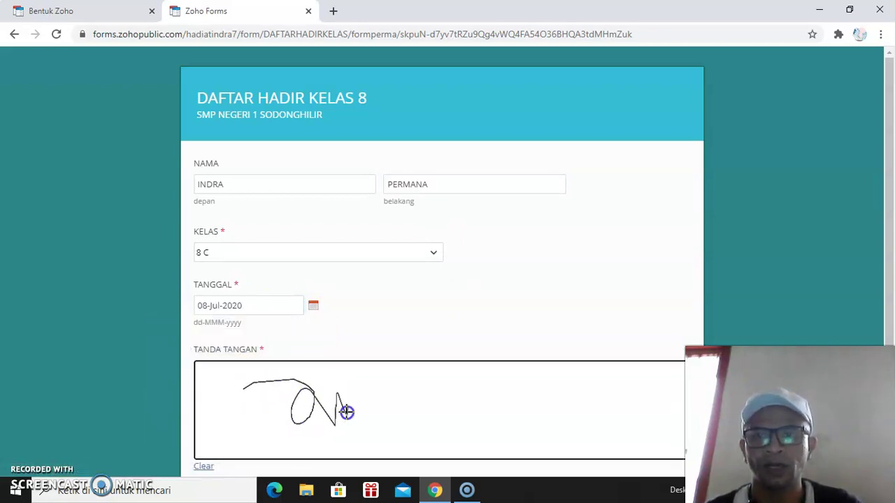
# Draw a freehand signature in the TANDA TANGAN box and submit the form
pyautogui.moveTo(383, 403)
pyautogui.mouseDown()
pyautogui.moveTo(466, 415)
pyautogui.moveTo(454, 385)
pyautogui.moveTo(499, 409)
pyautogui.moveTo(427, 451)
pyautogui.moveTo(511, 433)
pyautogui.mouseUp()
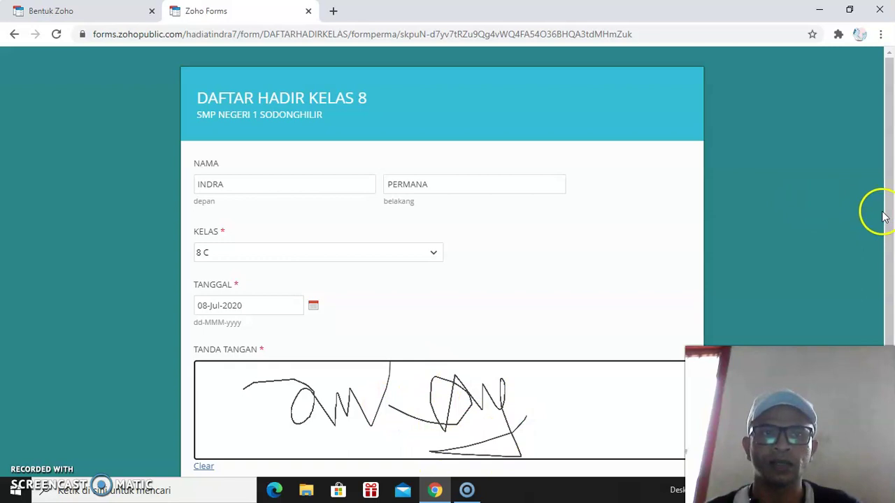
pyautogui.moveTo(890, 219); pyautogui.dragTo(891, 299)
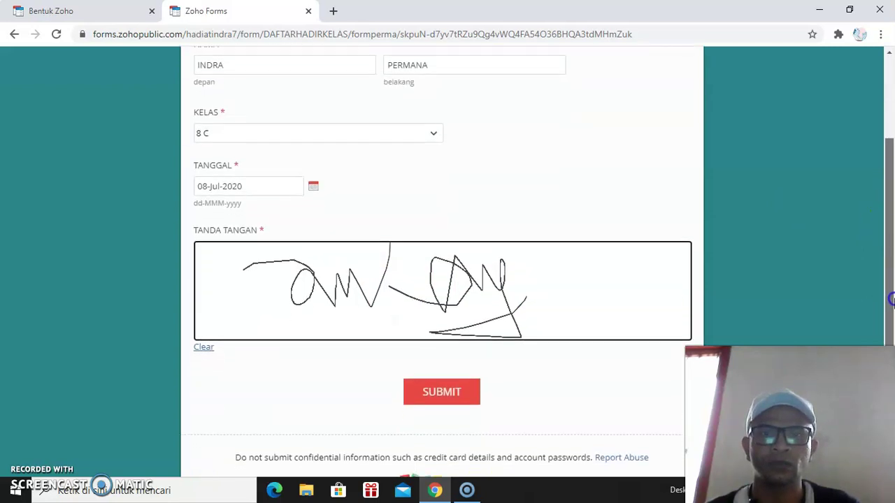
pyautogui.click(441, 388)
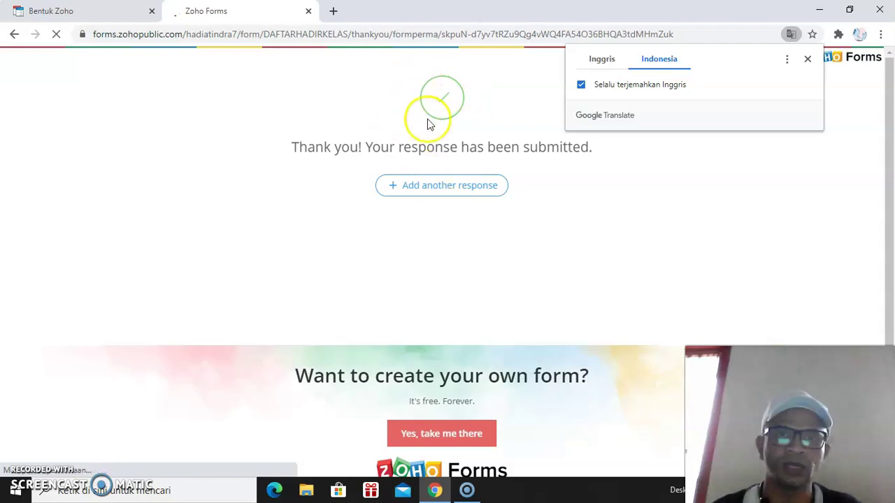
# Return to the form list in the admin tab and view all entries of DAFTAR HADIR KELAS 8
pyautogui.click(87, 14)
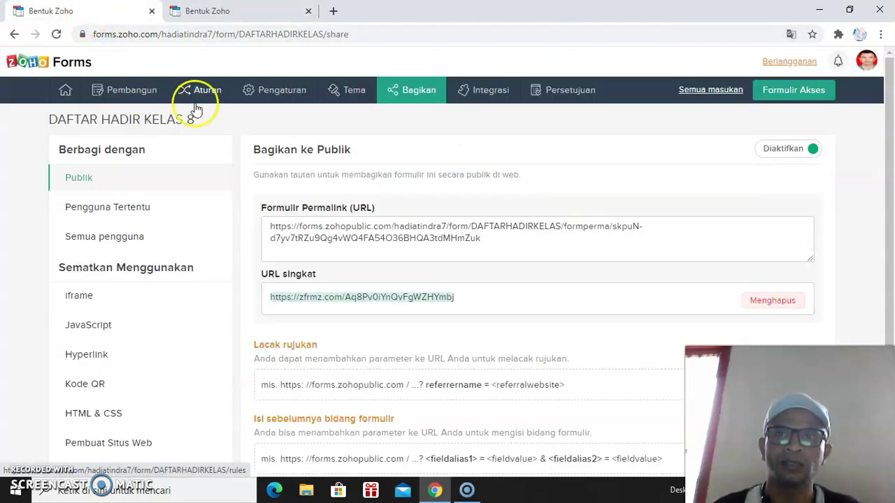
pyautogui.moveTo(66, 91)
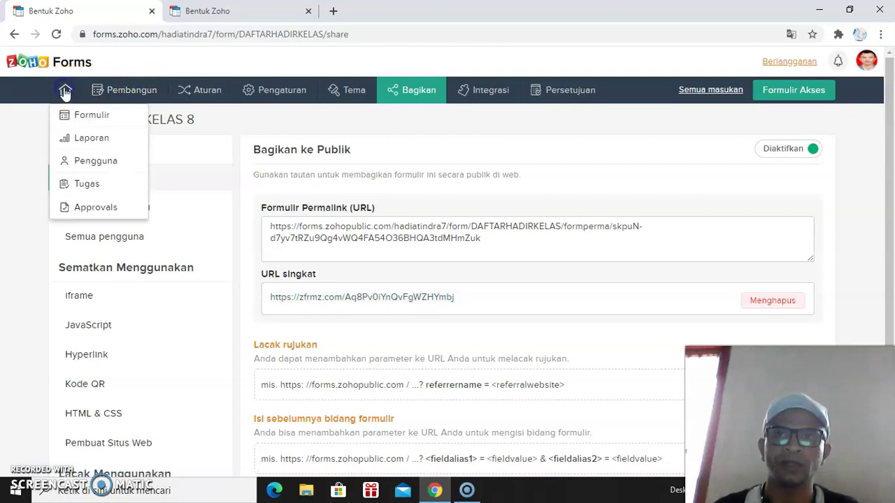
pyautogui.click(92, 121)
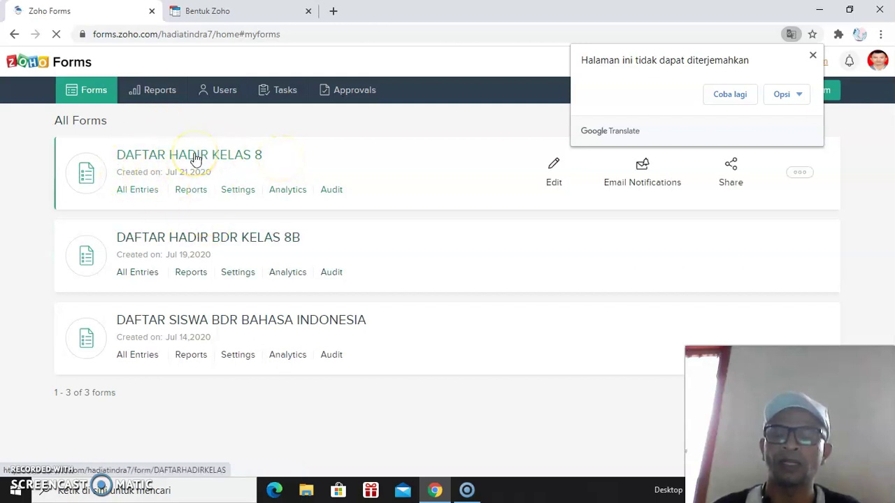
pyautogui.click(126, 195)
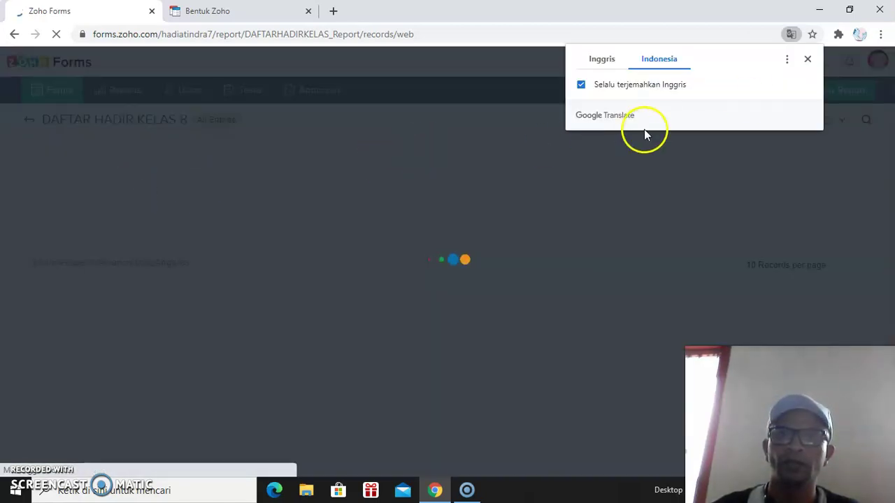
pyautogui.click(808, 59)
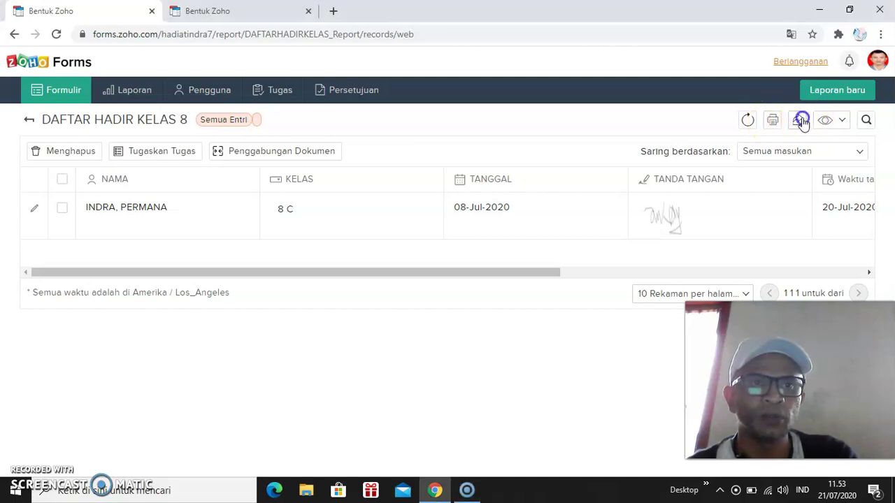
# Check the export format options for the attendance entries and close them without exporting
pyautogui.click(802, 122)
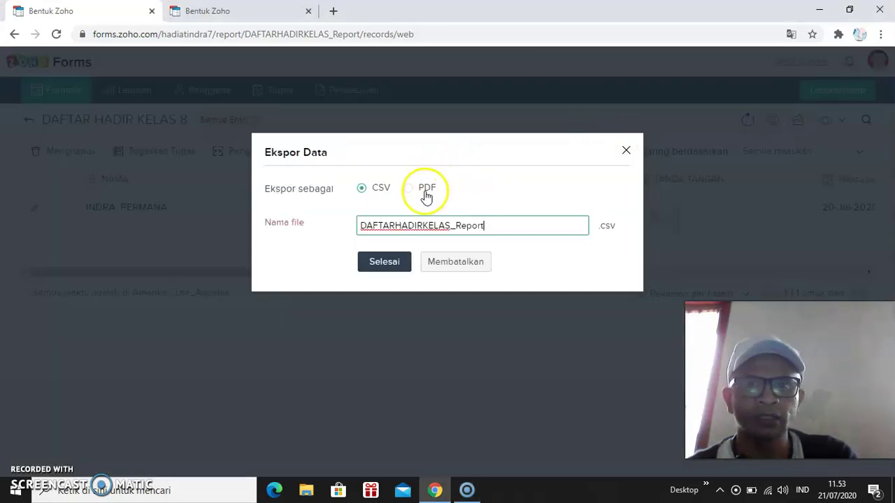
pyautogui.click(627, 152)
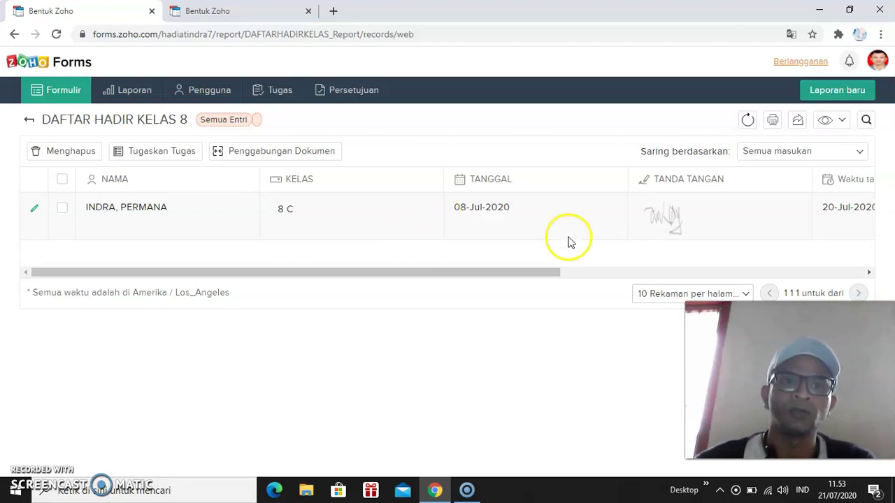
pyautogui.moveTo(556, 272); pyautogui.dragTo(489, 278)
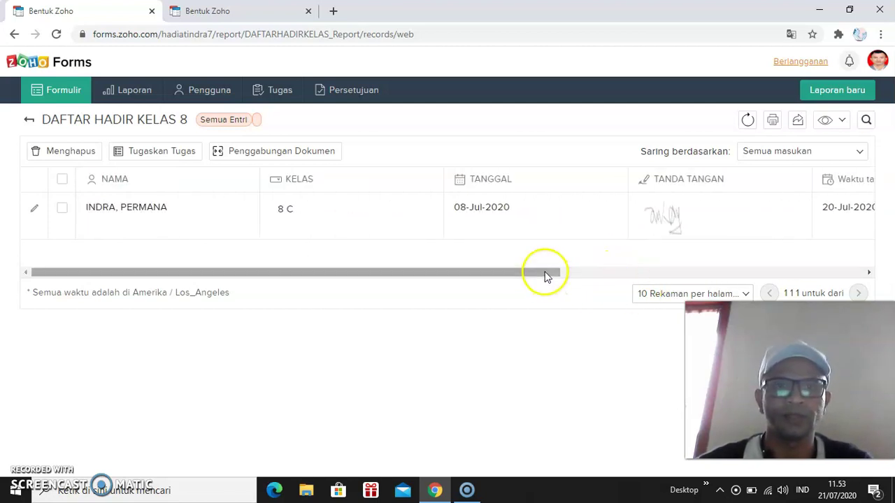